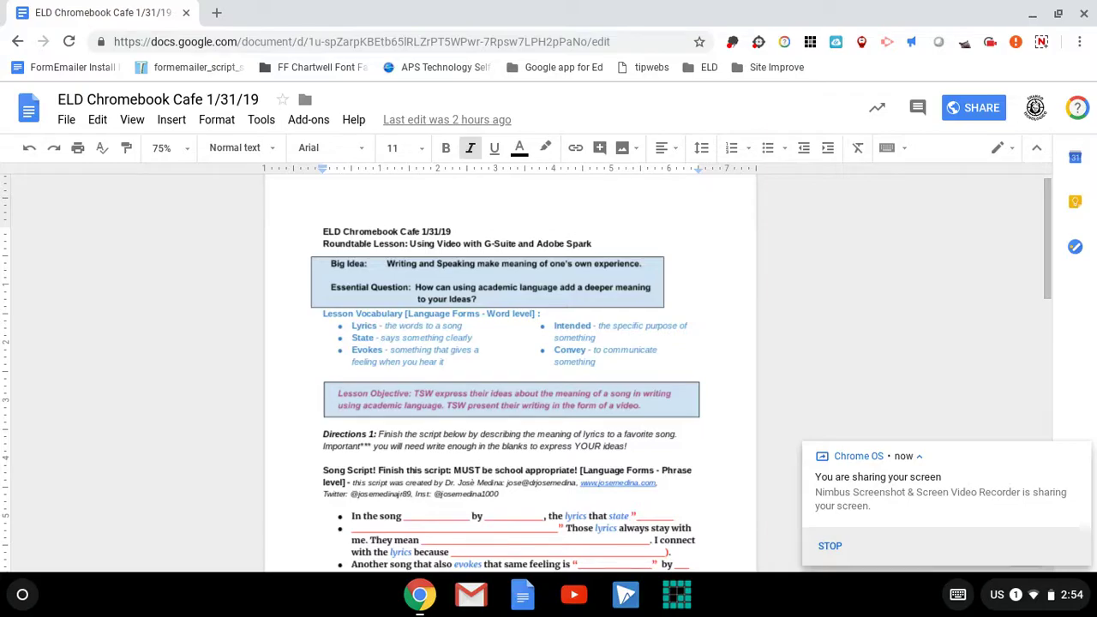
# Scroll the lesson down to Directions 3, showing the Choice 1 and Choice 2 sections.
pyautogui.scroll(-2, 401, 484)
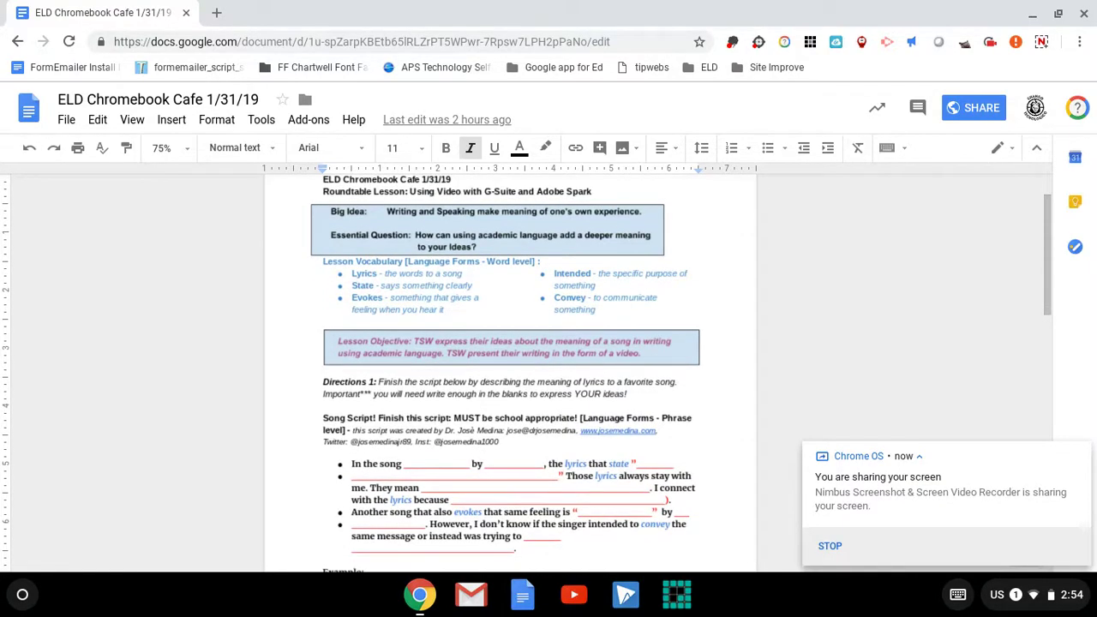
pyautogui.scroll(-1, 401, 484)
pyautogui.scroll(-3, 690, 547)
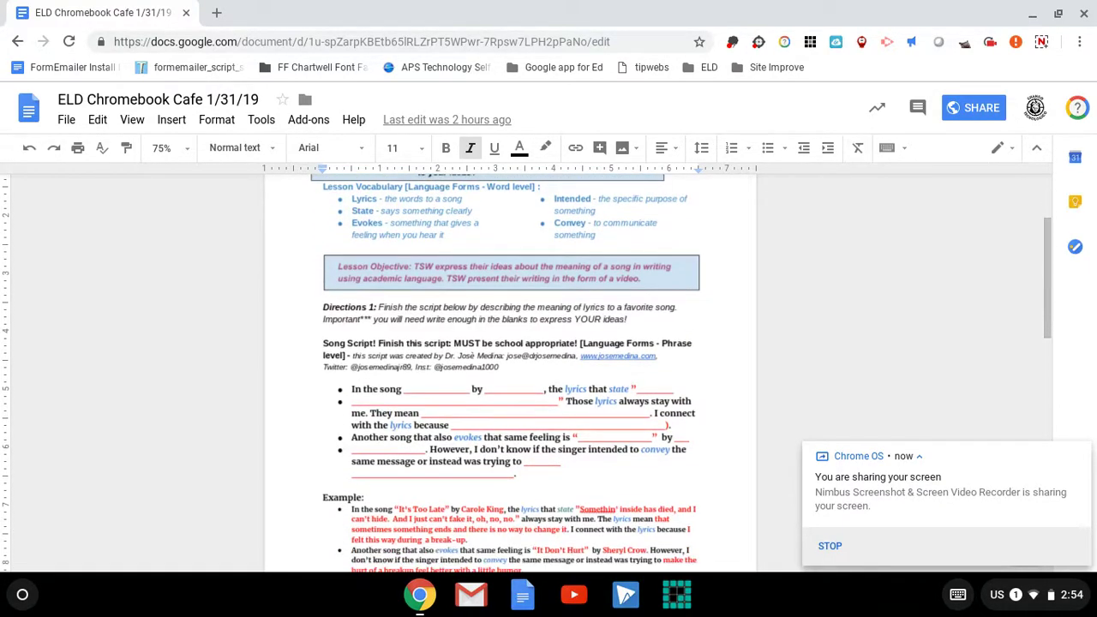
pyautogui.scroll(-1, 397, 306)
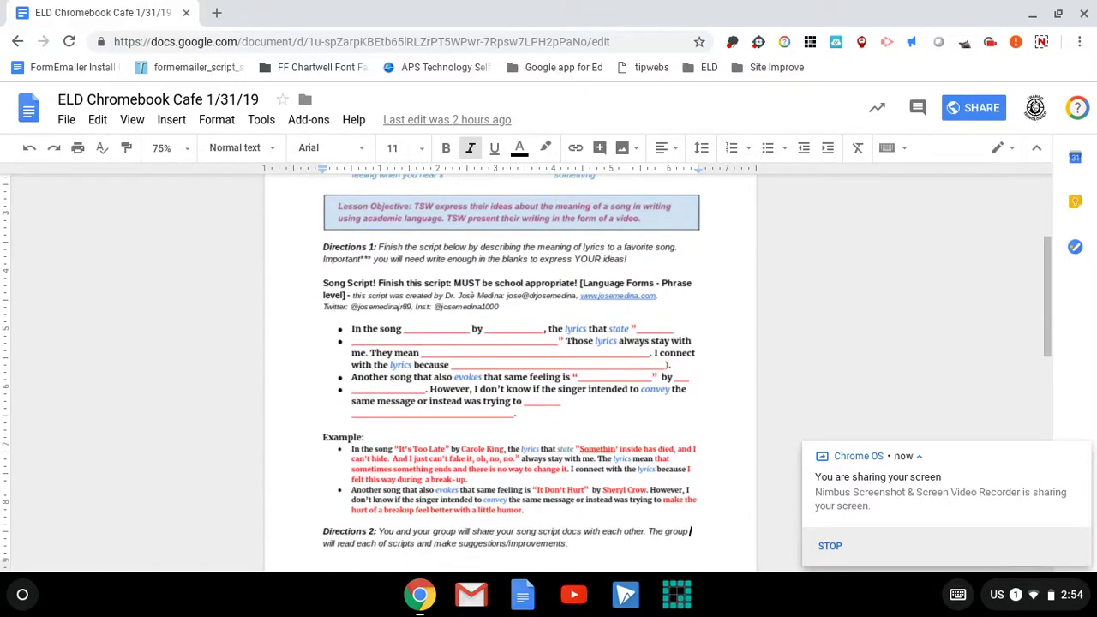
pyautogui.scroll(9, 399, 307)
pyautogui.scroll(-7, 399, 306)
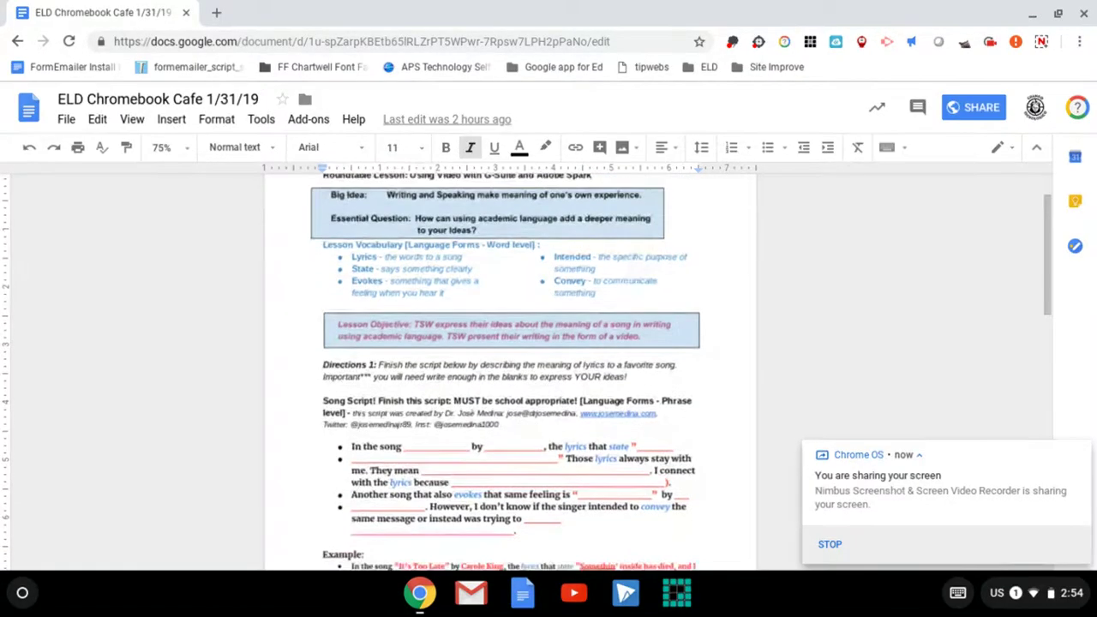
pyautogui.scroll(-5, 398, 307)
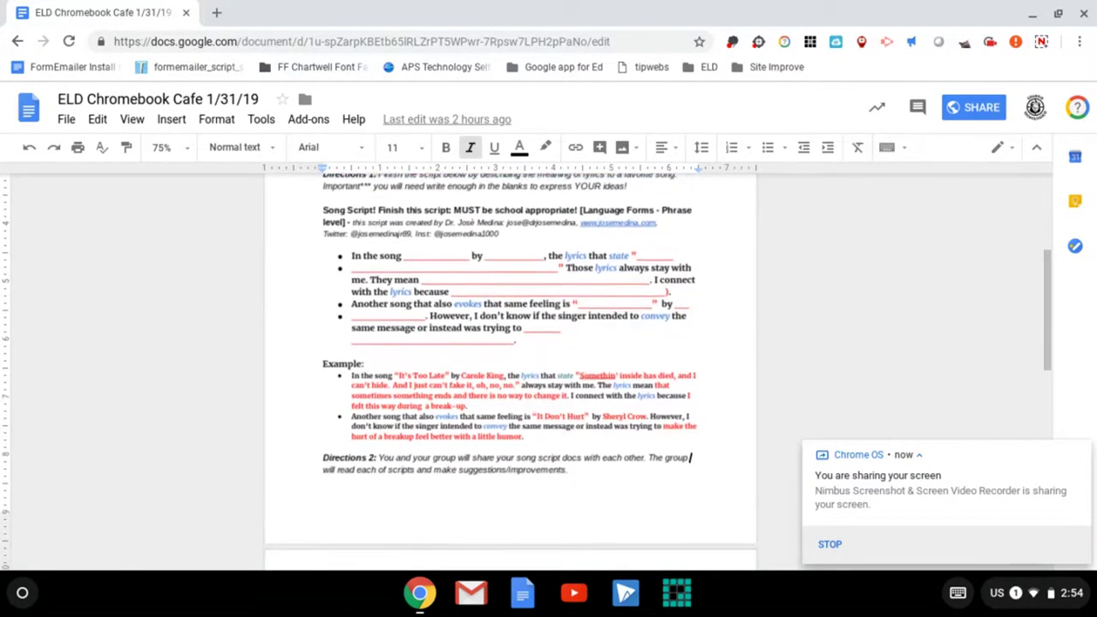
pyautogui.scroll(-4, 510, 351)
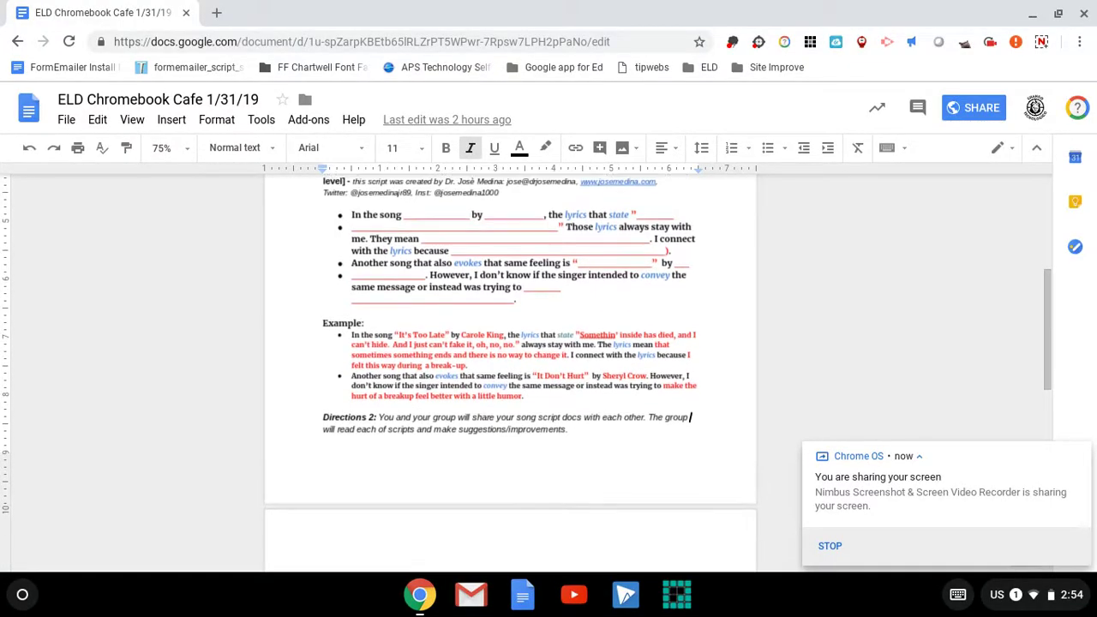
pyautogui.scroll(-5, 510, 372)
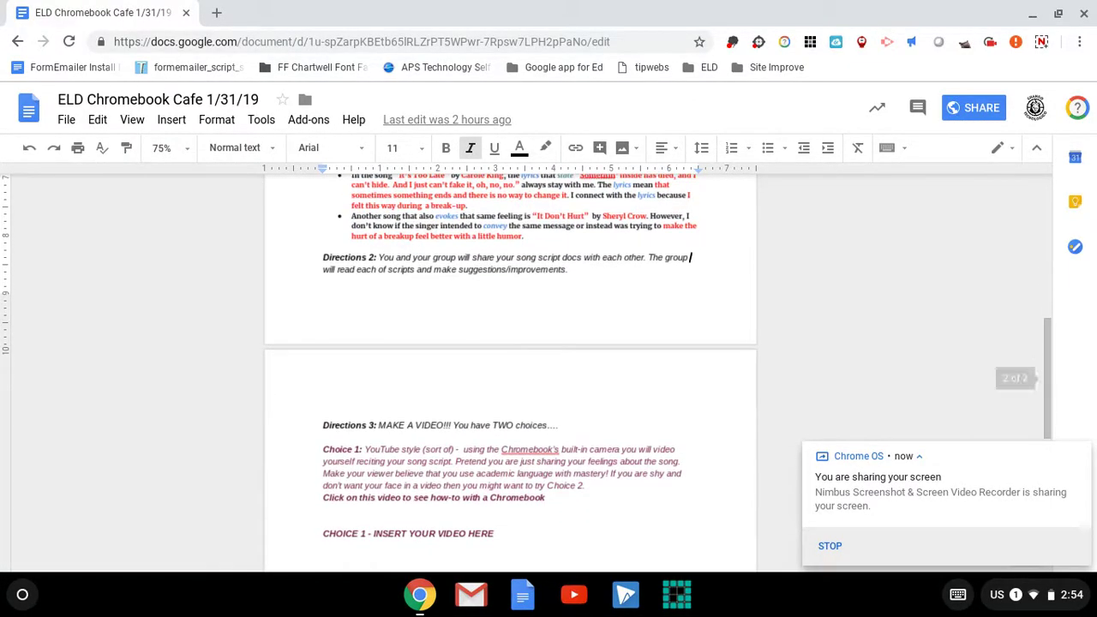
pyautogui.scroll(-1, 510, 369)
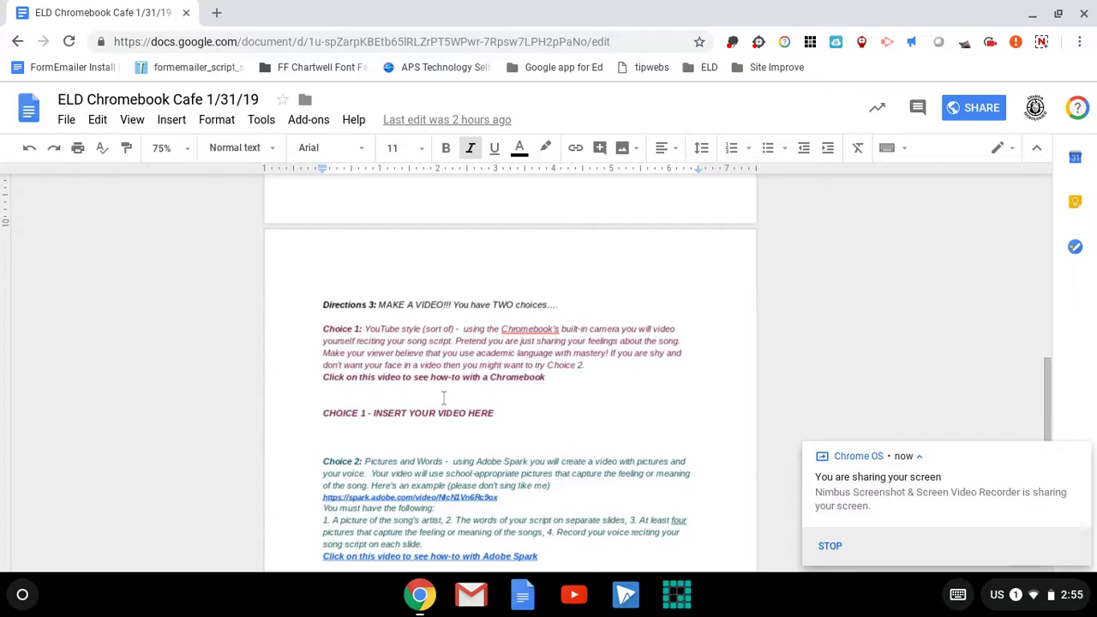
# Launch the Camera app from the ChromeOS launcher's app grid.
pyautogui.click(24, 595)
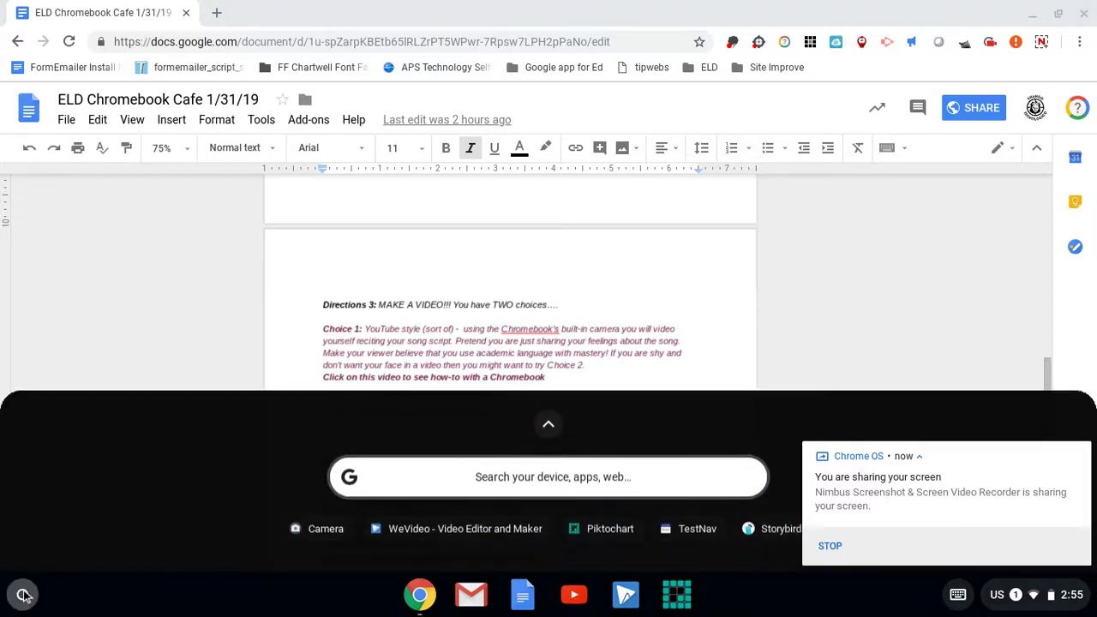
pyautogui.scroll(-2, 394, 538)
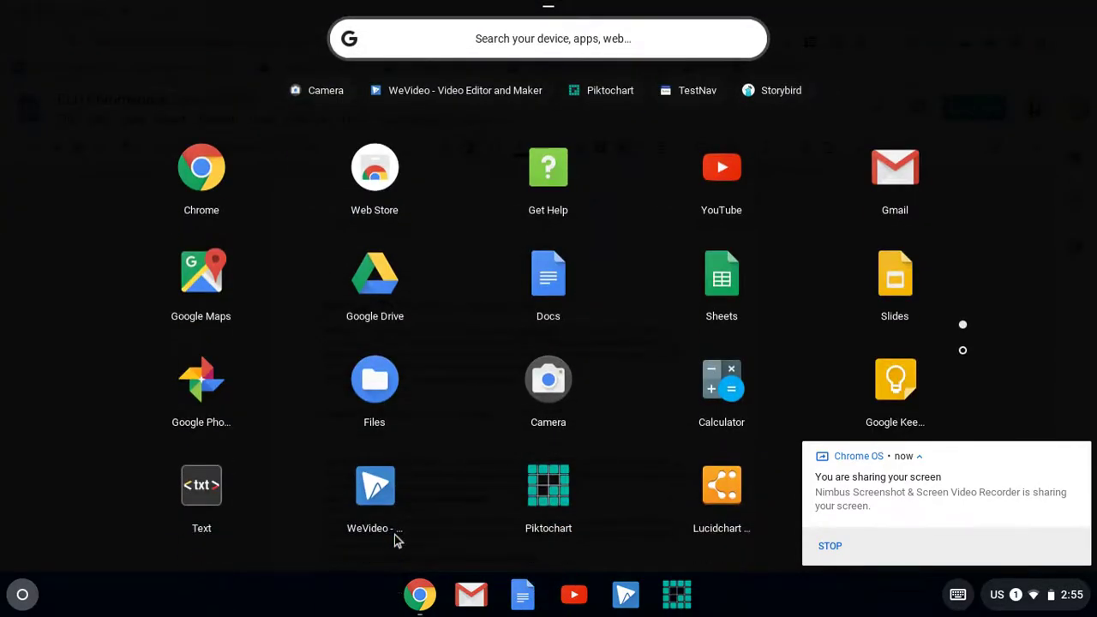
pyautogui.scroll(2, 394, 533)
pyautogui.scroll(-1, 347, 533)
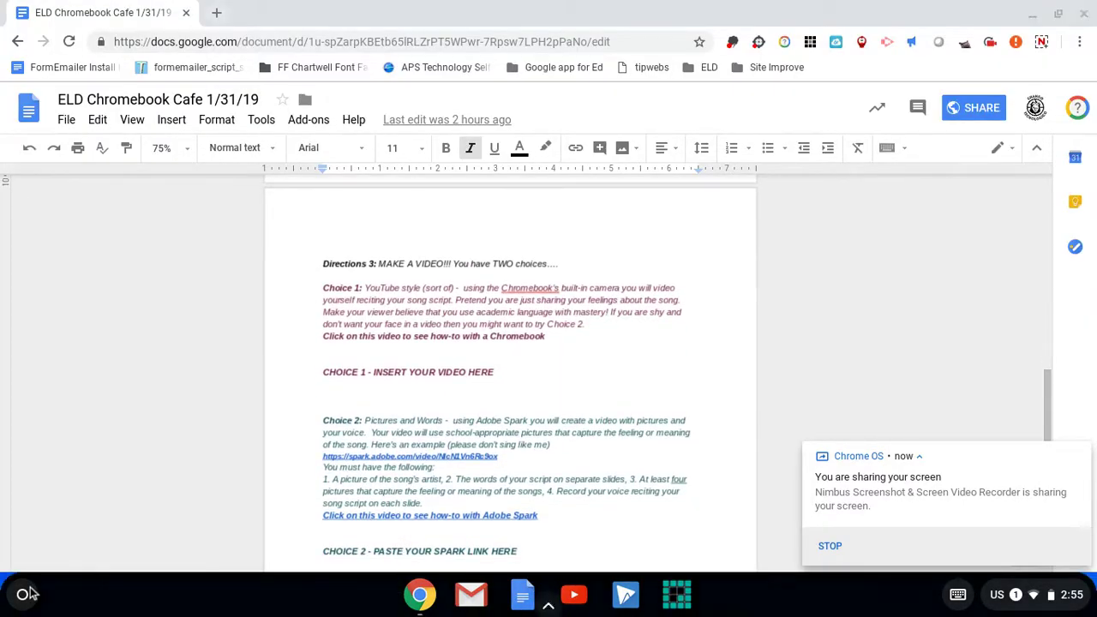
pyautogui.click(26, 594)
pyautogui.scroll(-2, 355, 529)
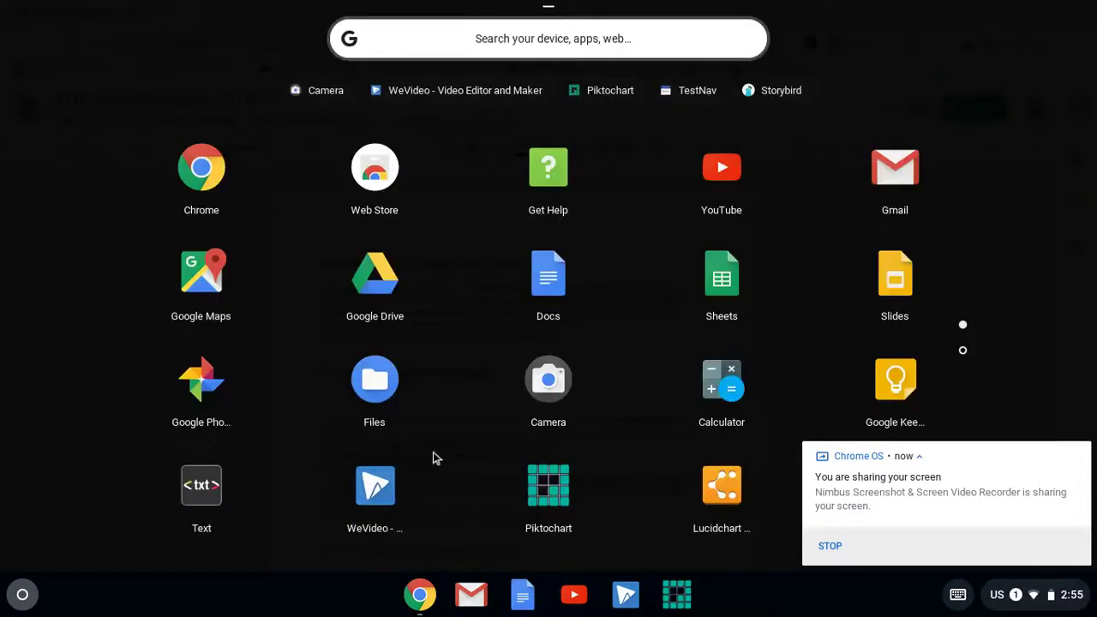
pyautogui.click(547, 388)
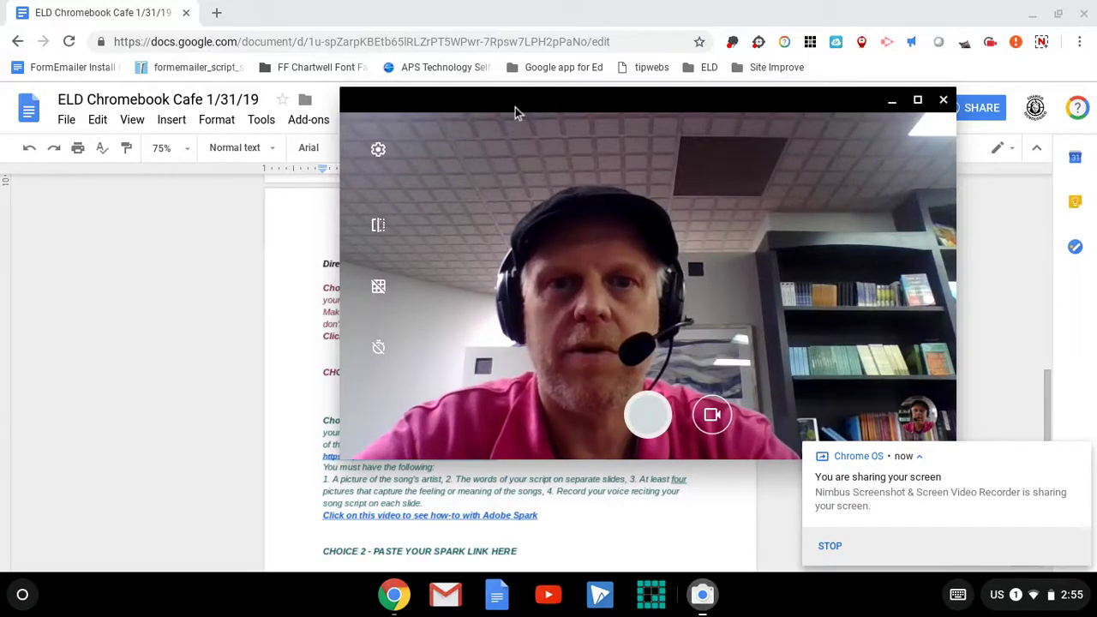
# Move the Camera window to the right, switch to video mode, and start recording.
pyautogui.moveTo(509, 106); pyautogui.dragTo(851, 111)
pyautogui.scroll(-1, 558, 347)
pyautogui.scroll(5, 559, 346)
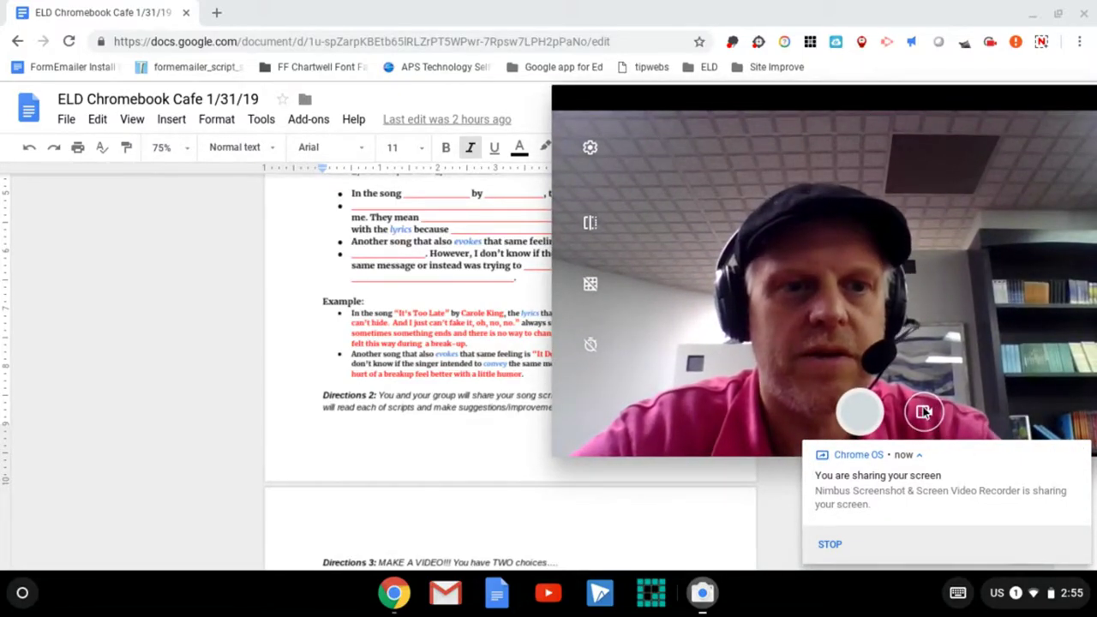
pyautogui.click(923, 413)
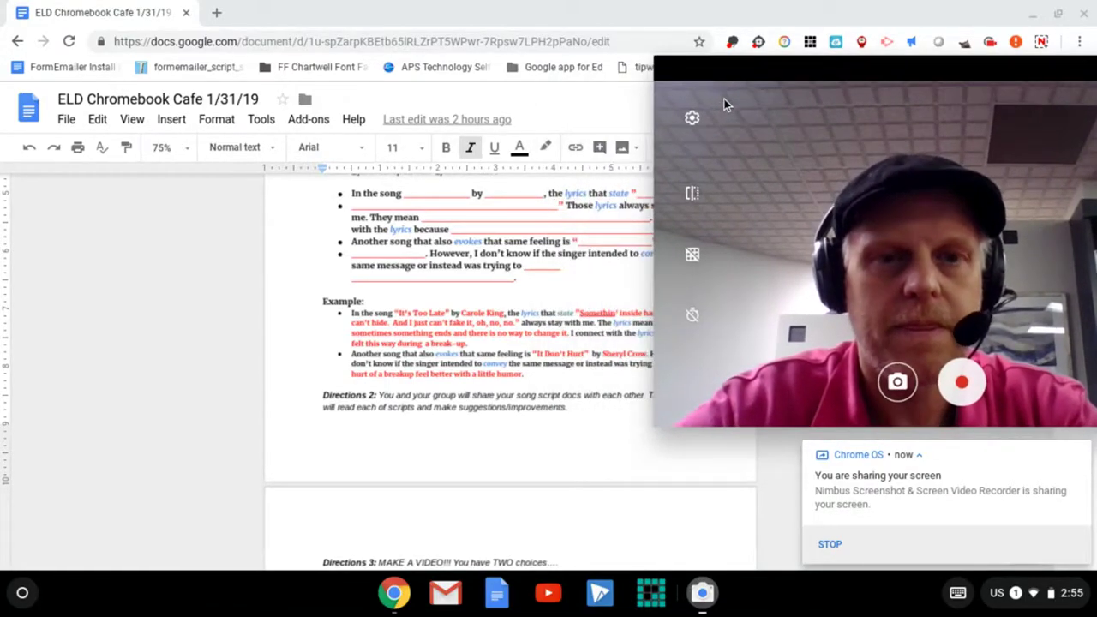
pyautogui.moveTo(862, 85)
pyautogui.mouseDown()
pyautogui.moveTo(884, 85)
pyautogui.moveTo(871, 86)
pyautogui.mouseUp()
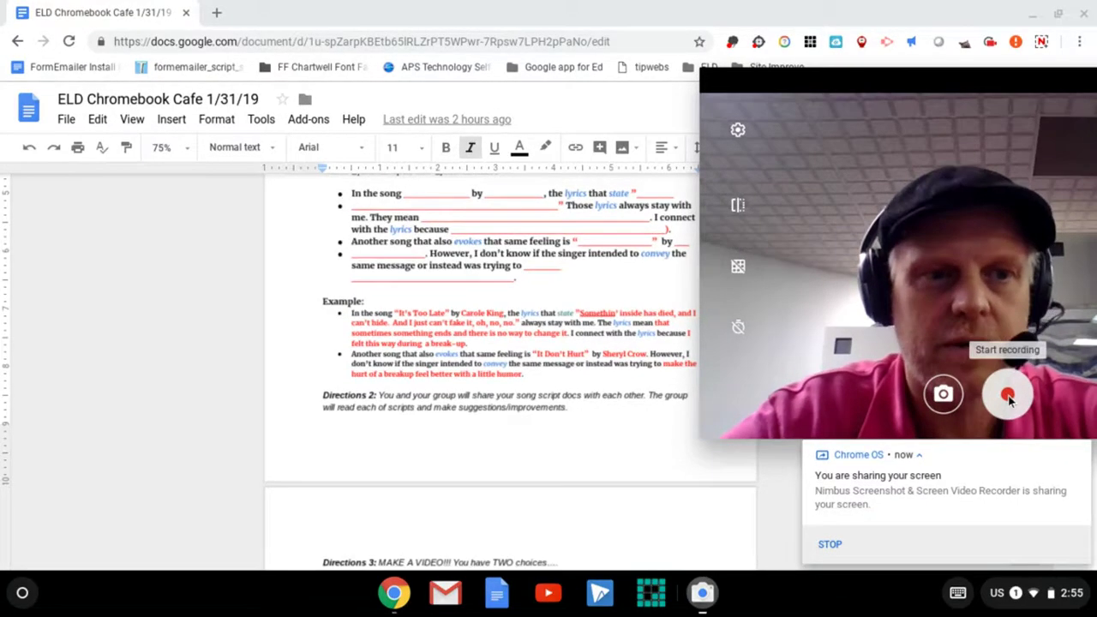
pyautogui.click(1007, 395)
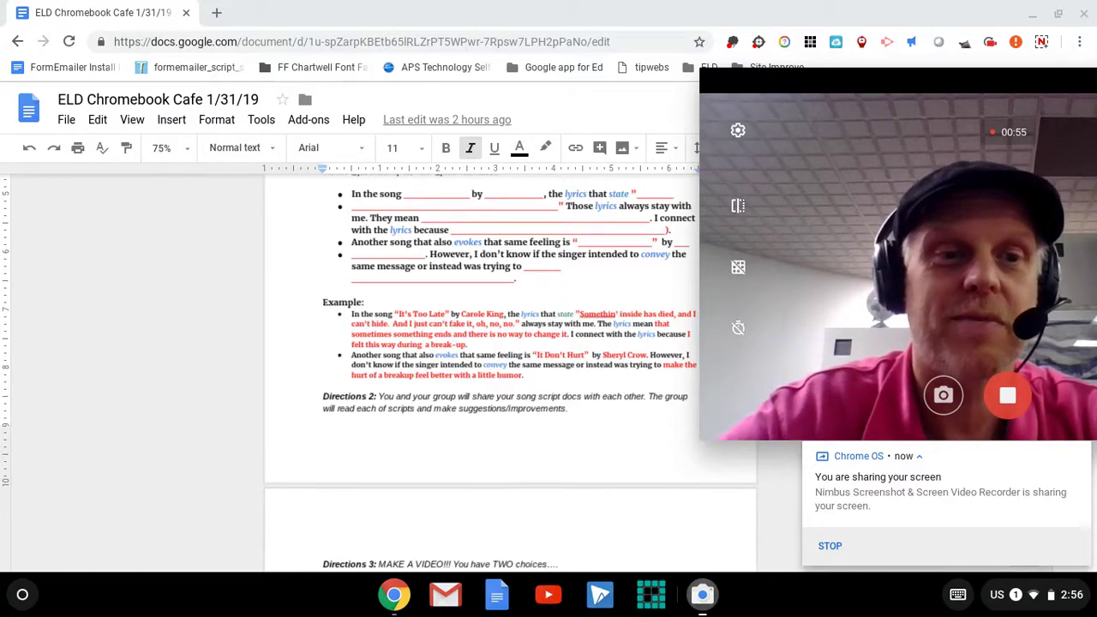
# Stop the roughly 55-second song script recording.
pyautogui.click(1009, 399)
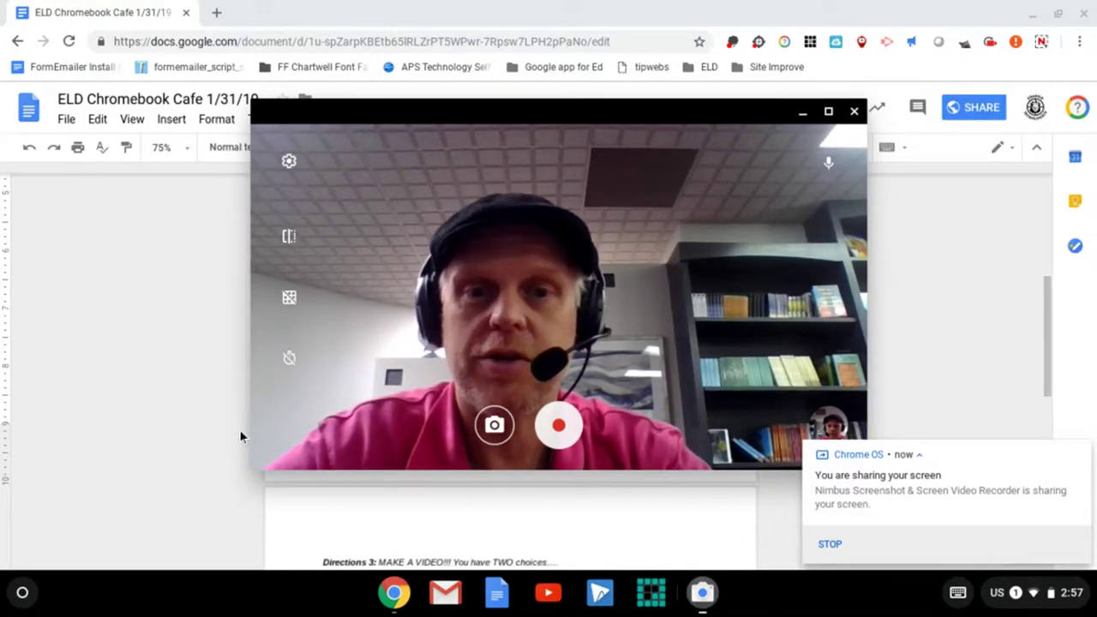
# Close Camera and start the Files app from the launcher's full app grid.
pyautogui.click(854, 114)
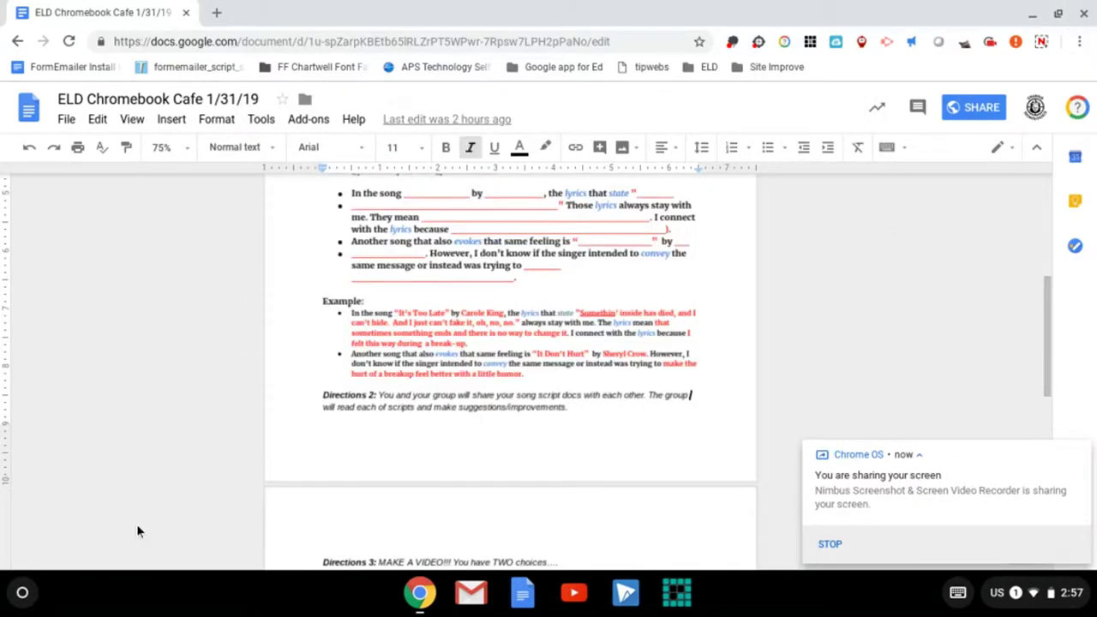
pyautogui.click(24, 593)
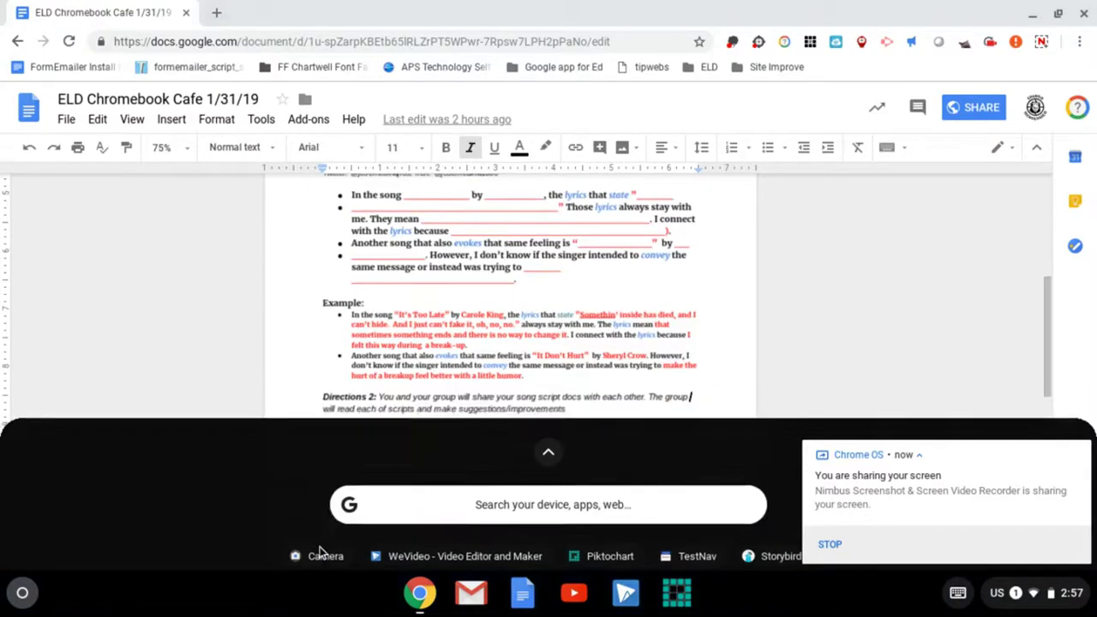
pyautogui.scroll(-3, 321, 553)
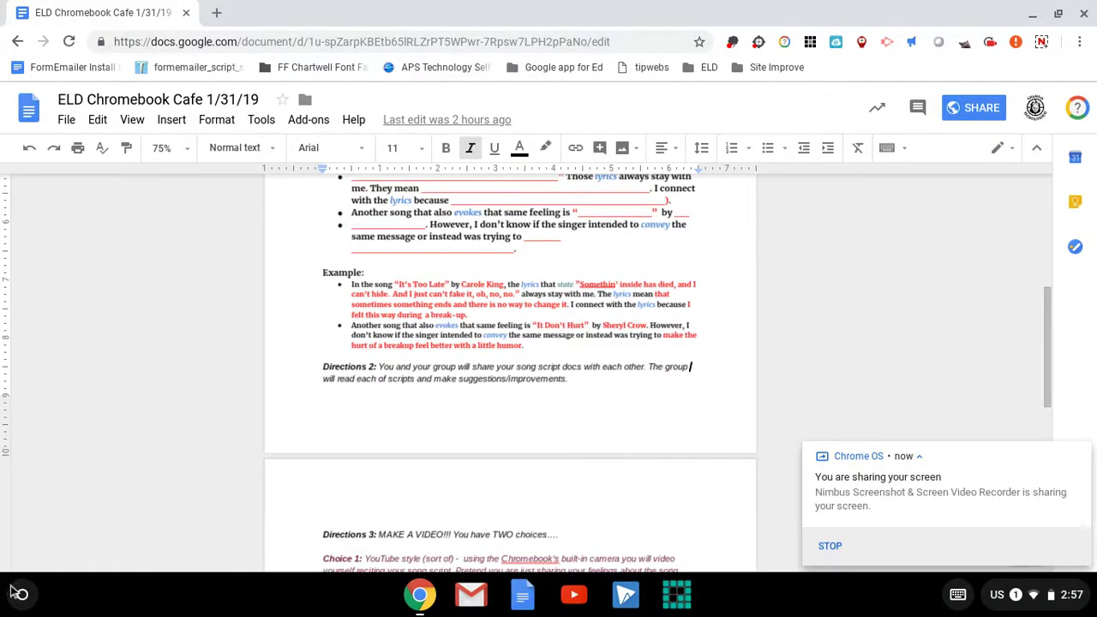
pyautogui.click(21, 593)
pyautogui.scroll(-2, 263, 535)
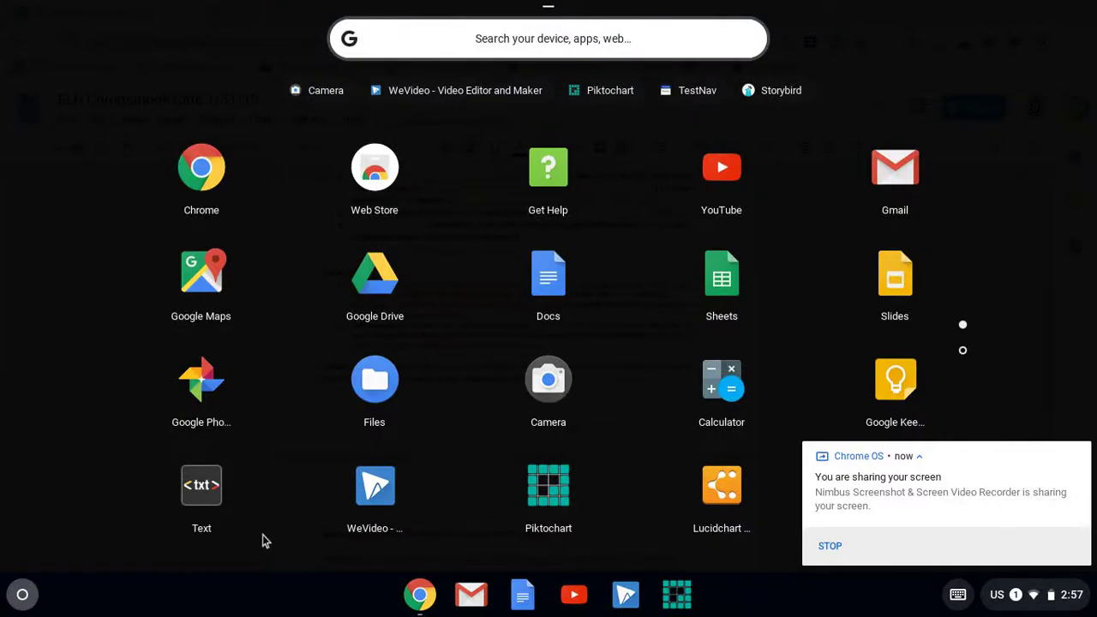
pyautogui.click(374, 380)
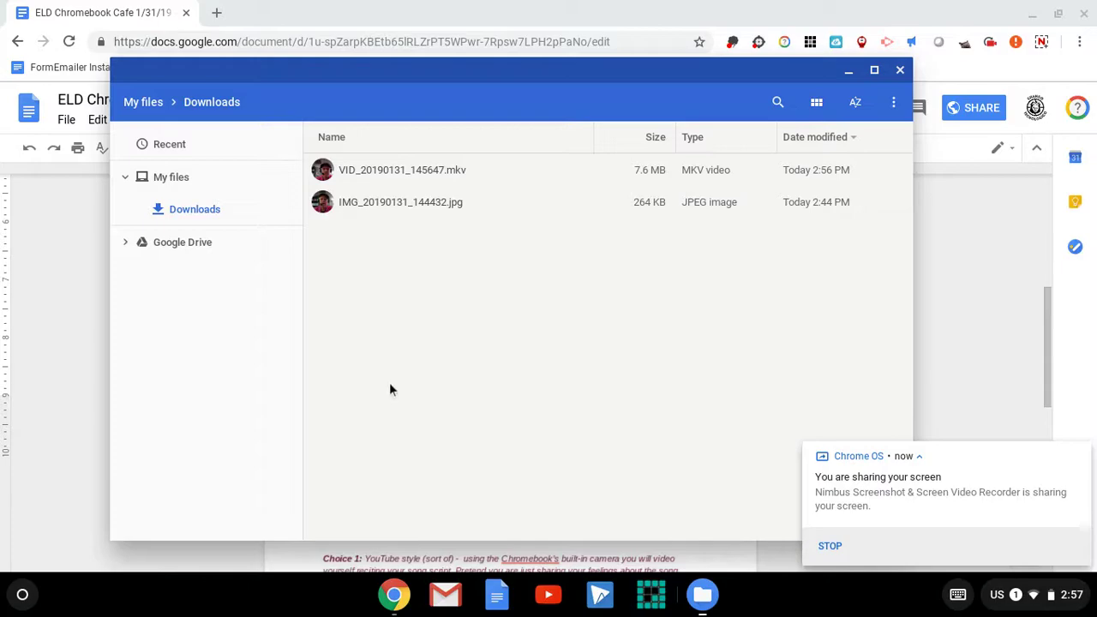
# Move VID_20190131_145647.mkv from Downloads into Google Drive, then close Files.
pyautogui.click(371, 170)
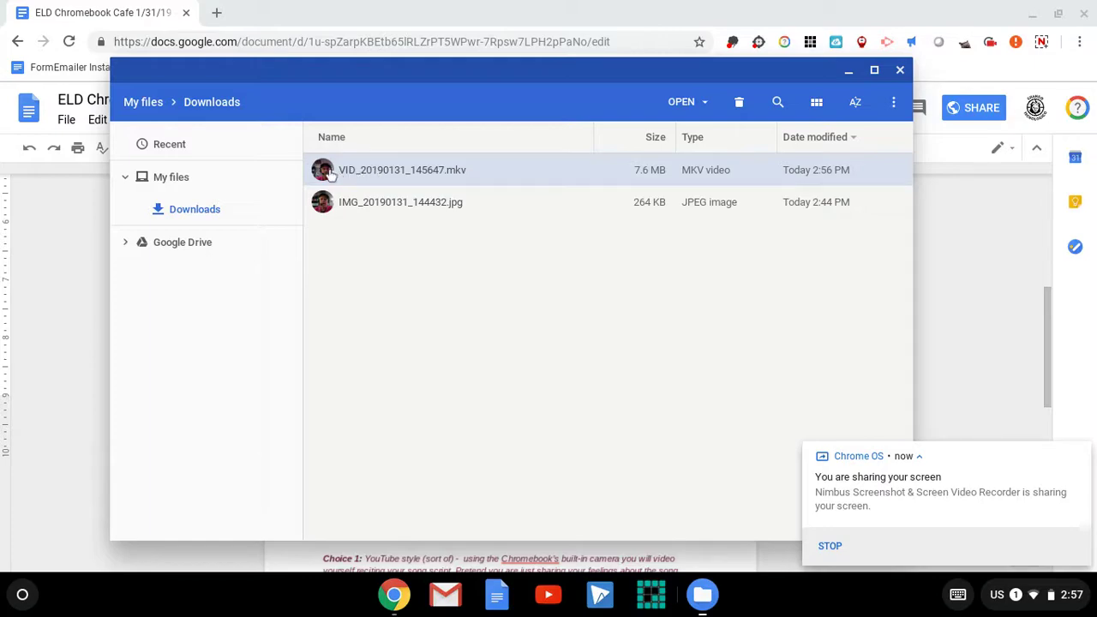
pyautogui.moveTo(324, 171); pyautogui.dragTo(214, 242)
pyautogui.click(899, 71)
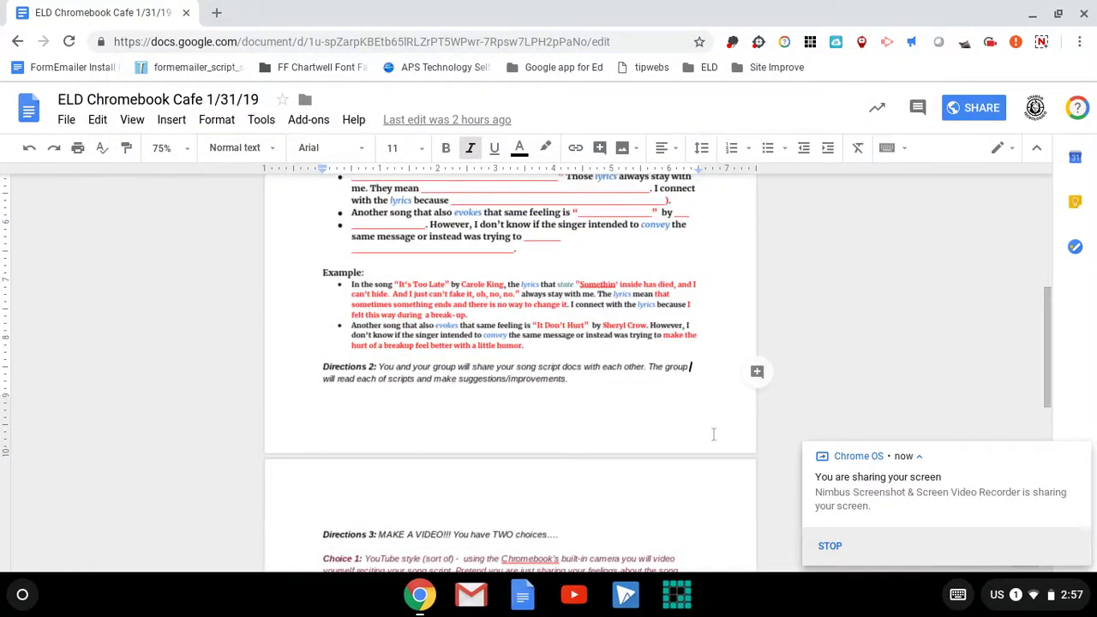
# Zoom the lesson to 100% and place the cursor before 'CHOICE 1 - INSERT YOUR VIDEO HERE'.
pyautogui.click(163, 147)
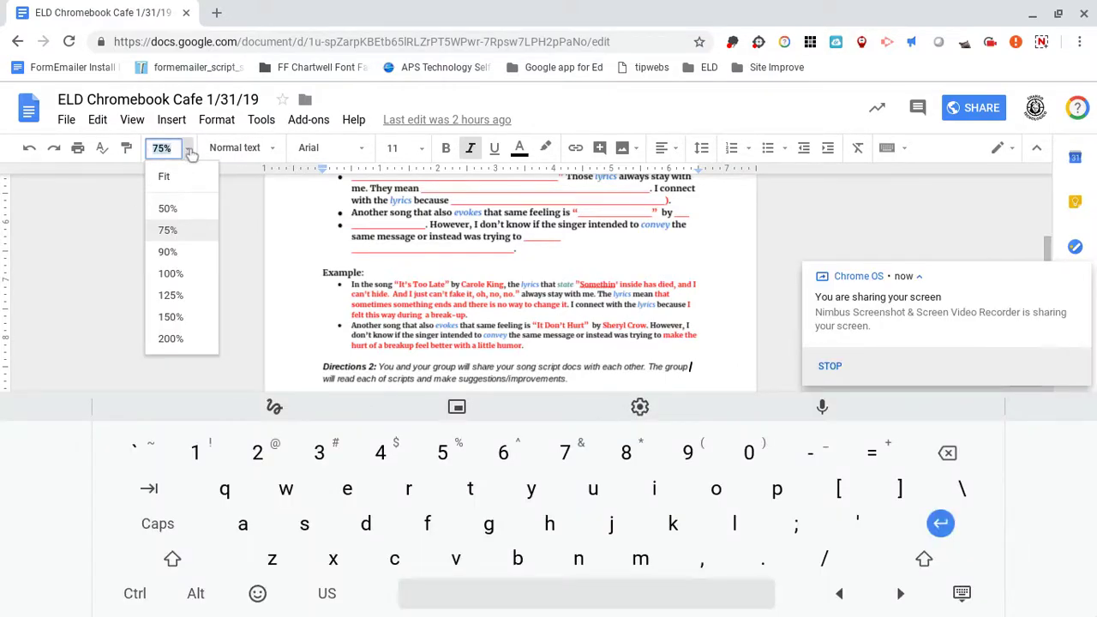
pyautogui.click(170, 273)
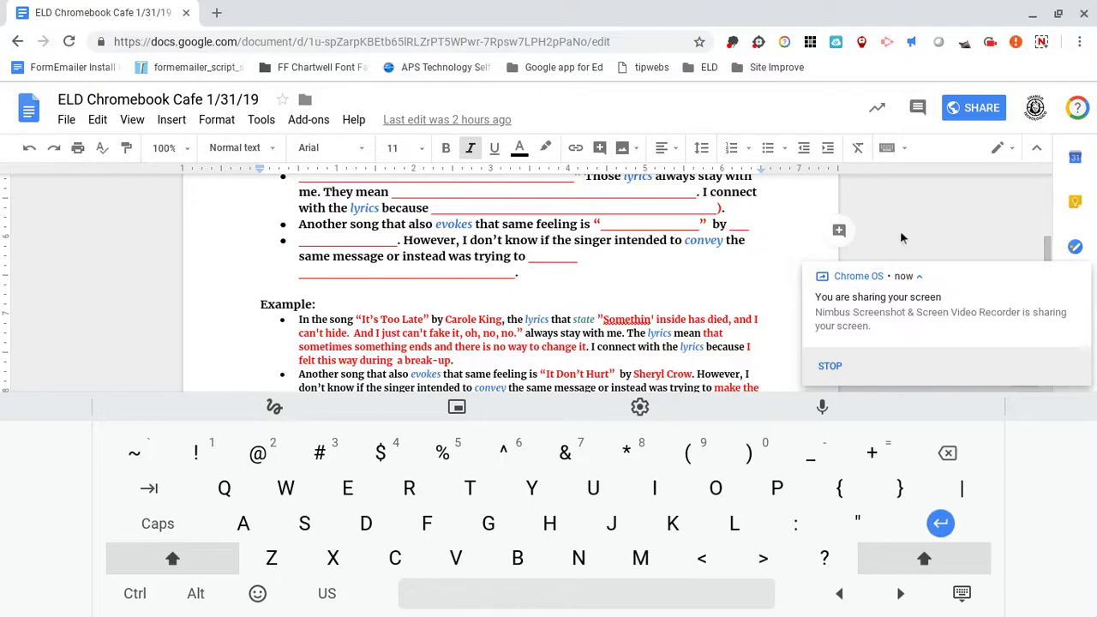
pyautogui.scroll(1, 774, 255)
pyautogui.scroll(-5, 775, 255)
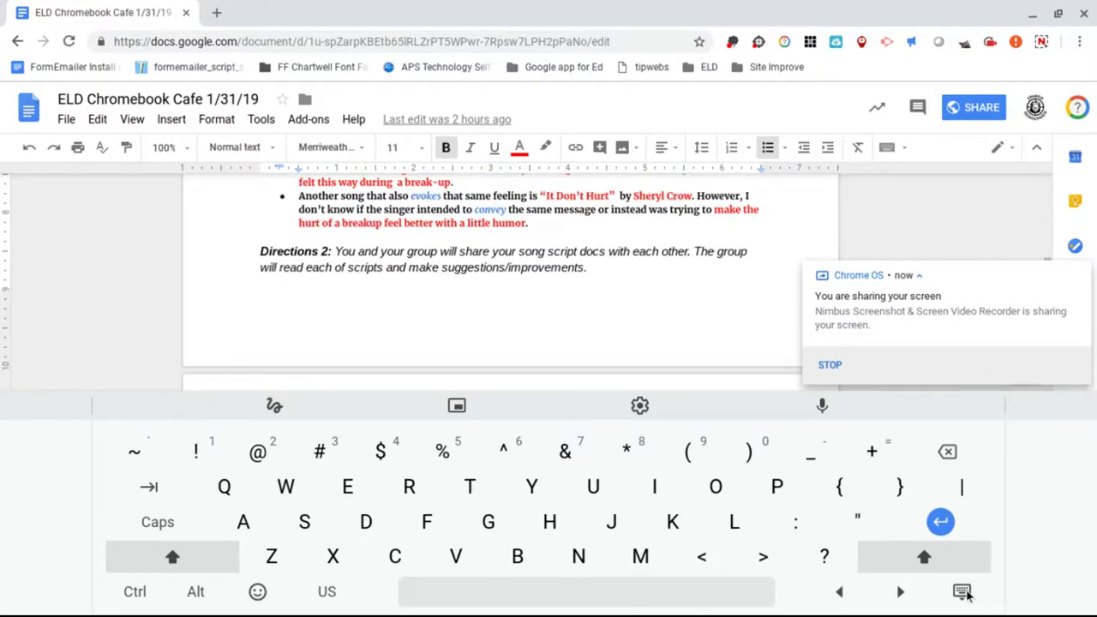
pyautogui.click(961, 591)
pyautogui.scroll(-5, 659, 391)
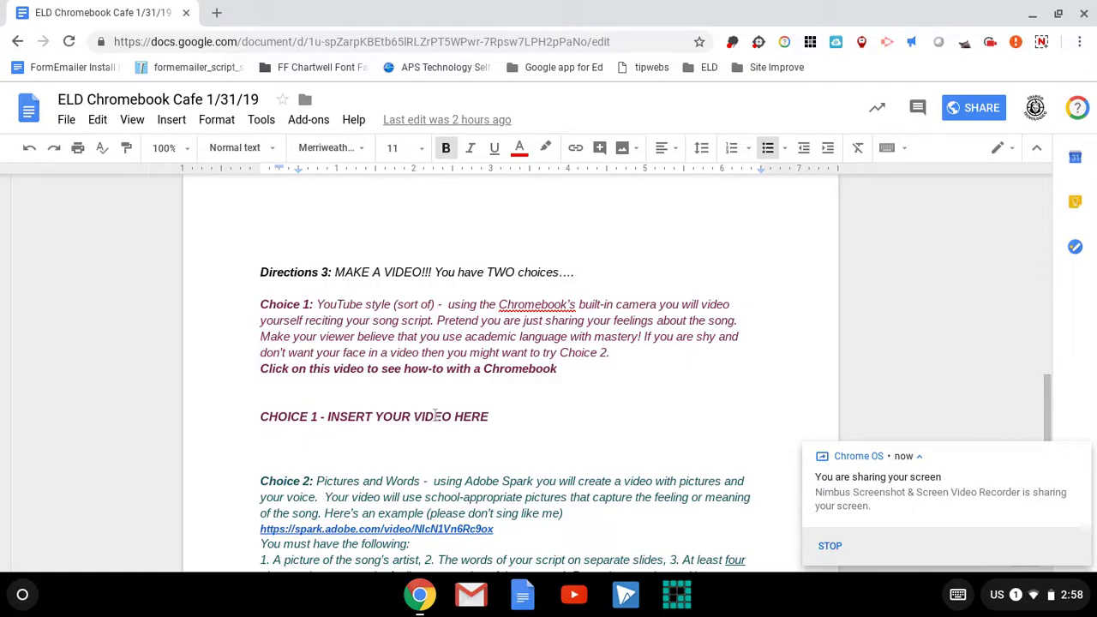
pyautogui.click(261, 415)
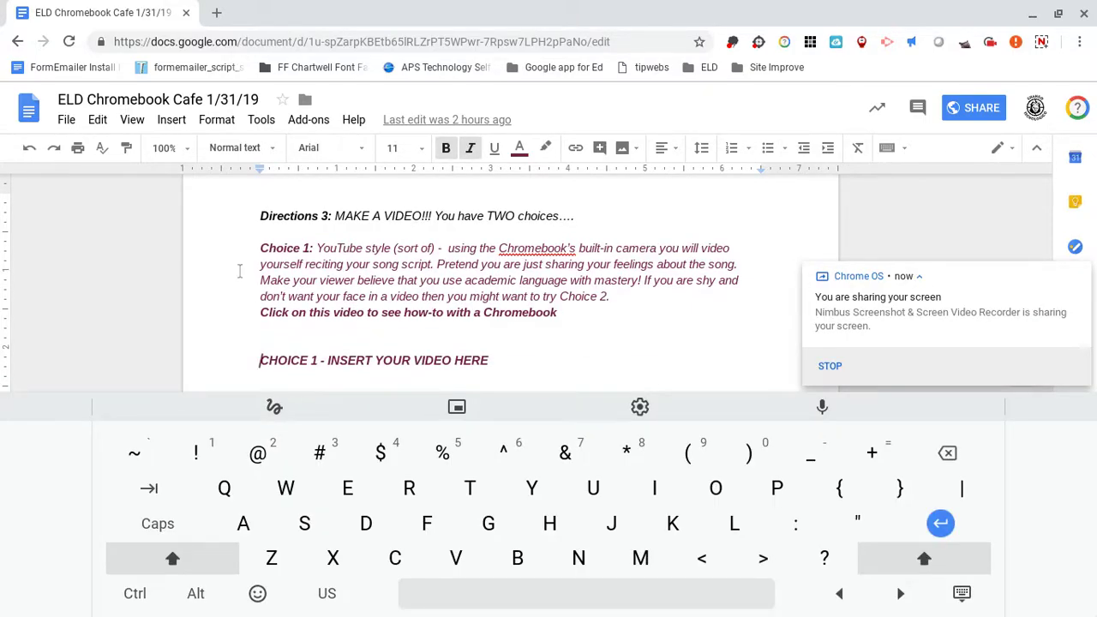
# Bring up the Google Drive image picker through Insert > Image > Drive.
pyautogui.click(172, 119)
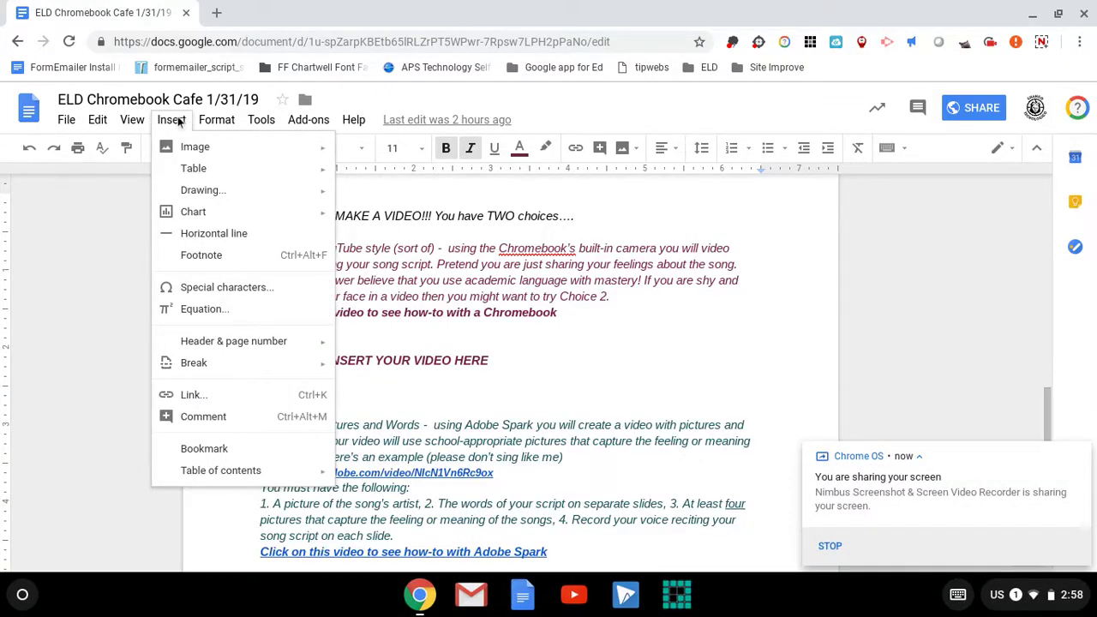
pyautogui.moveTo(195, 168)
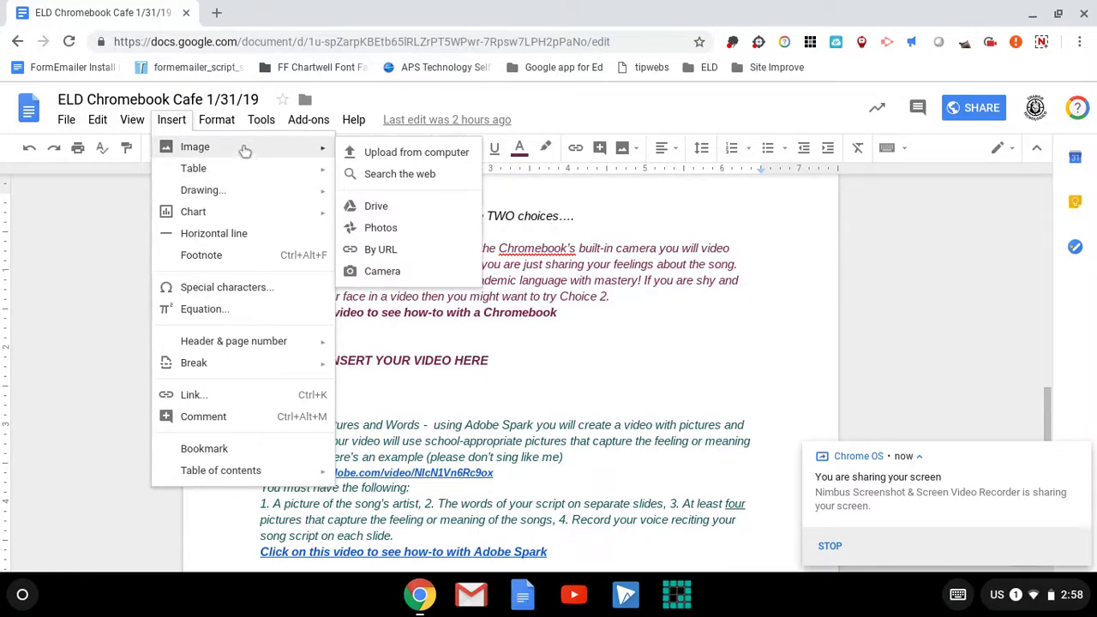
pyautogui.click(366, 211)
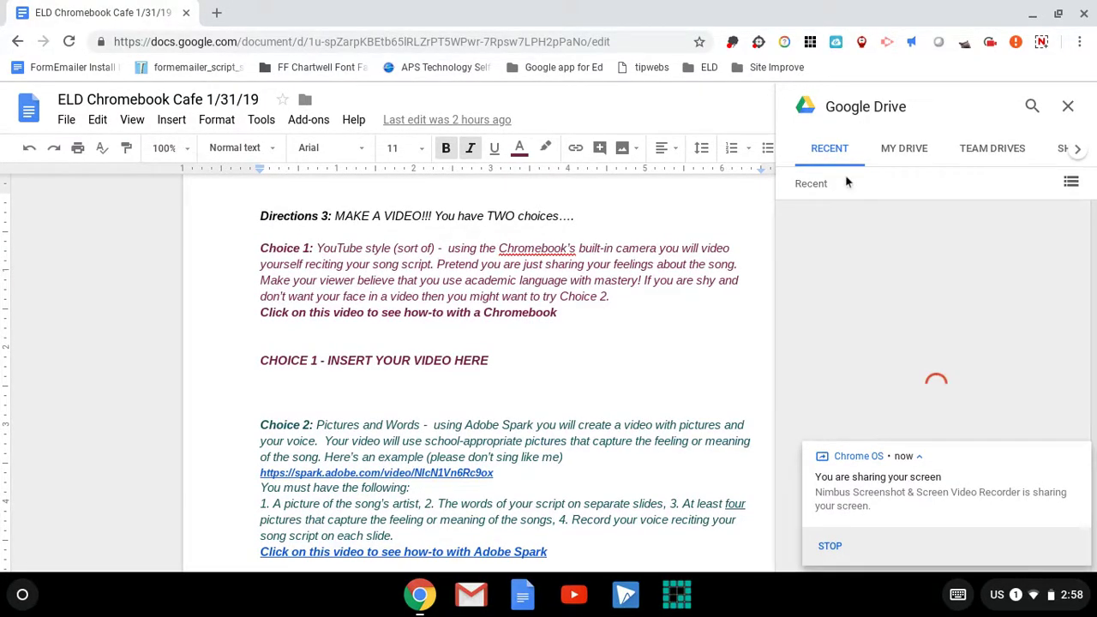
pyautogui.click(906, 155)
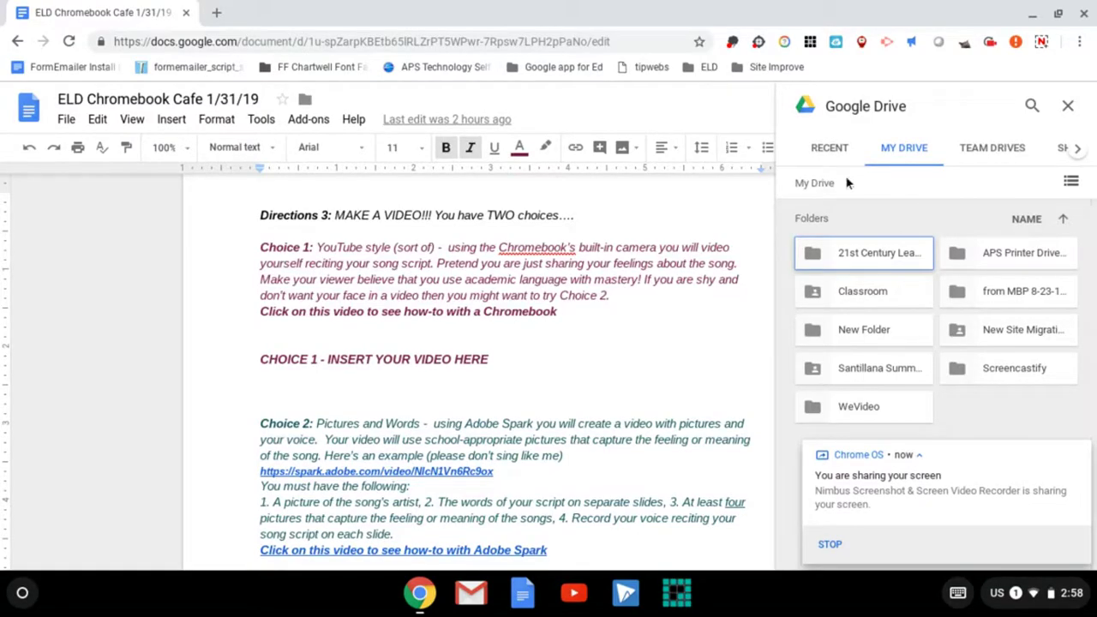
pyautogui.click(833, 155)
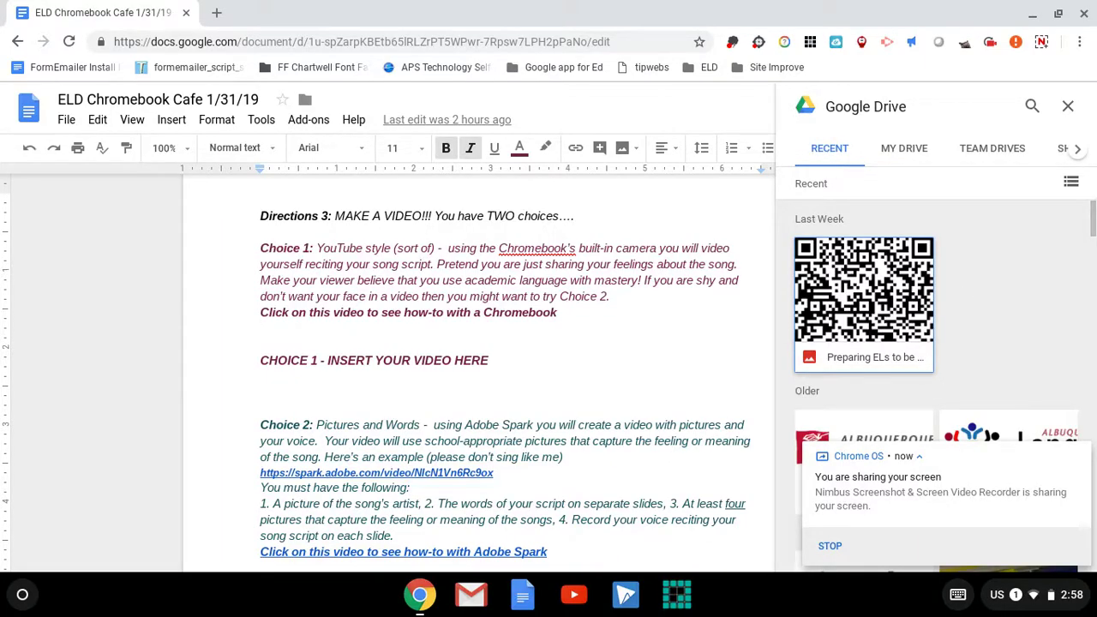
pyautogui.moveTo(1094, 218)
pyautogui.mouseDown()
pyautogui.moveTo(1094, 251)
pyautogui.moveTo(1094, 199)
pyautogui.mouseUp()
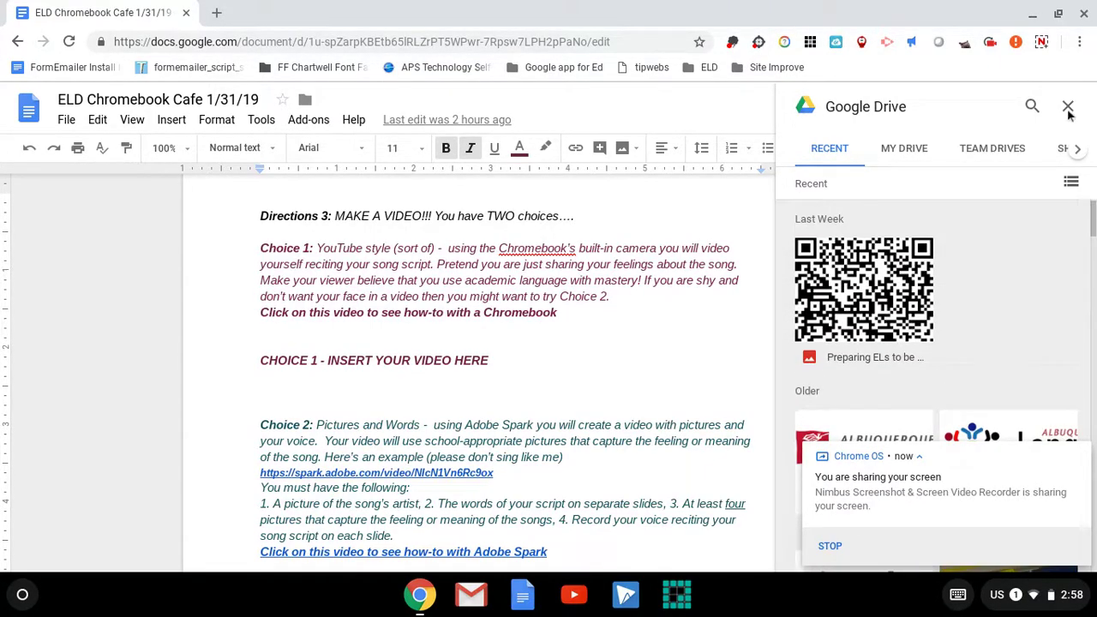
pyautogui.click(1041, 42)
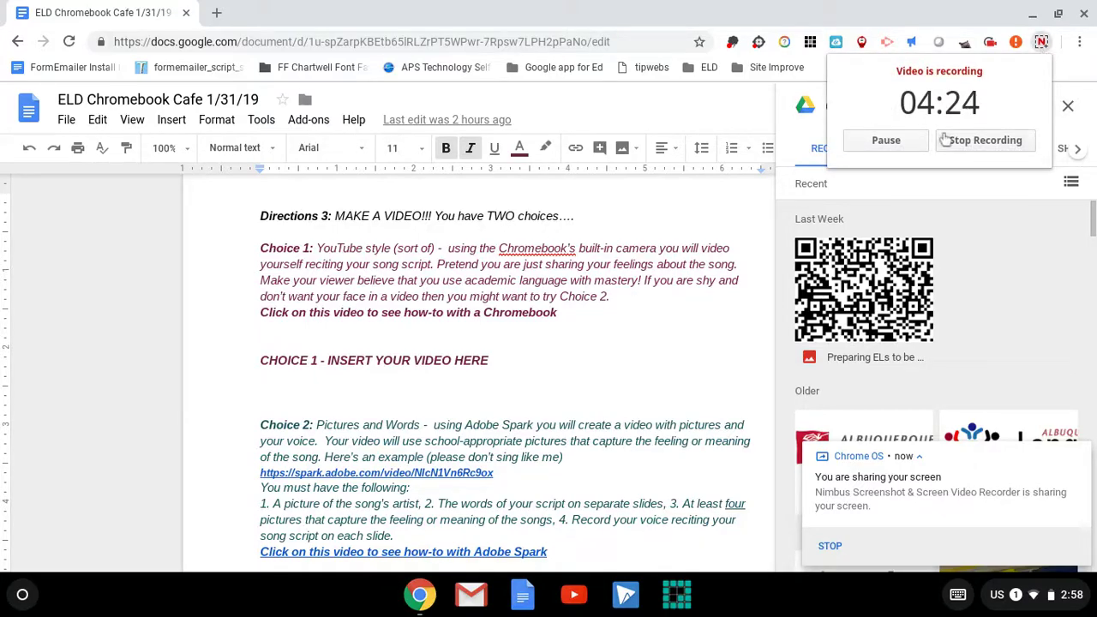
# Open Google Slides in a new Chrome tab via the Google apps grid.
pyautogui.hotkey('ctrl', 't')
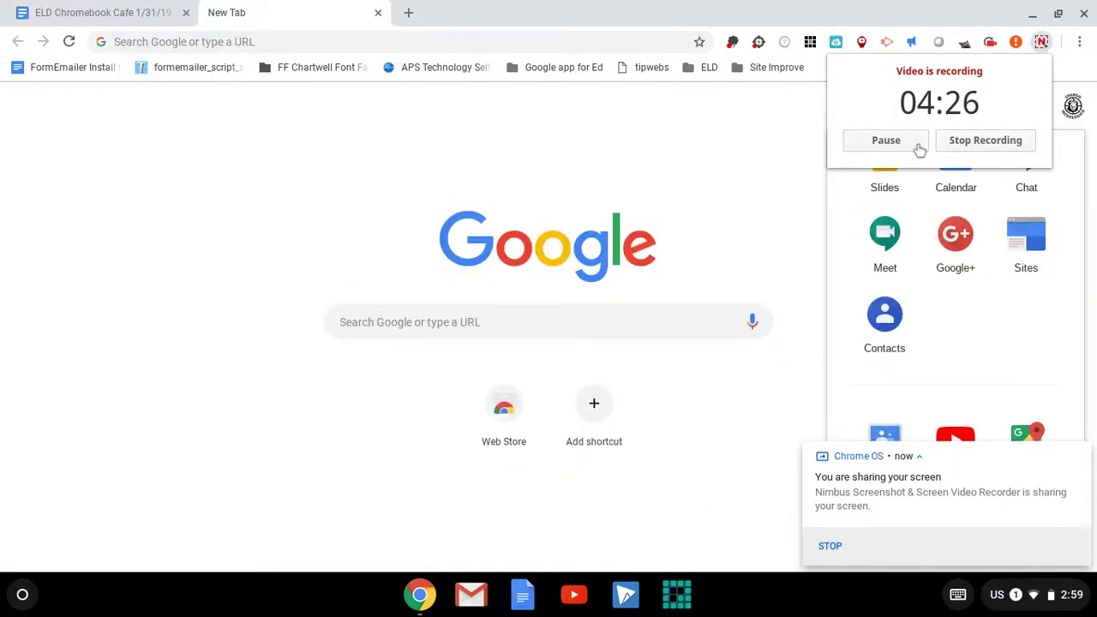
pyautogui.click(781, 139)
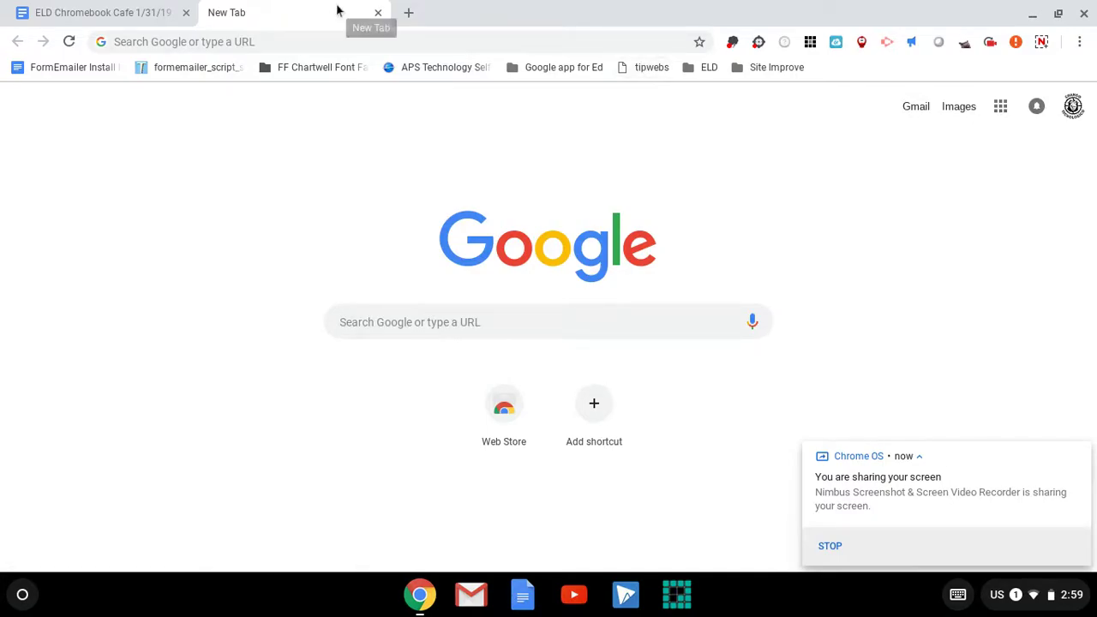
pyautogui.click(1000, 107)
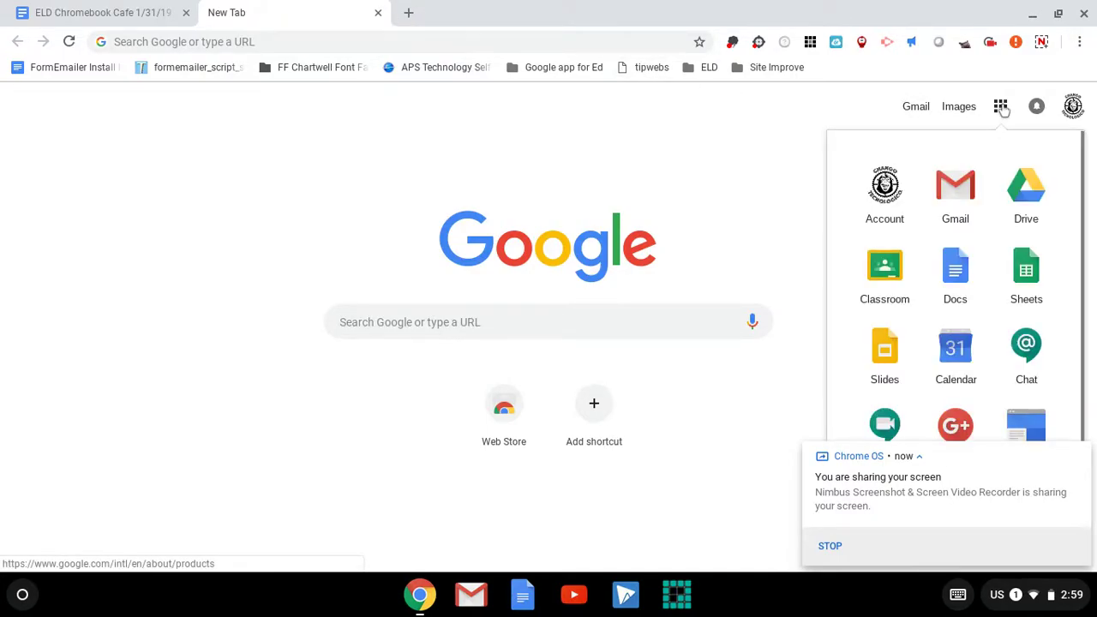
pyautogui.click(900, 348)
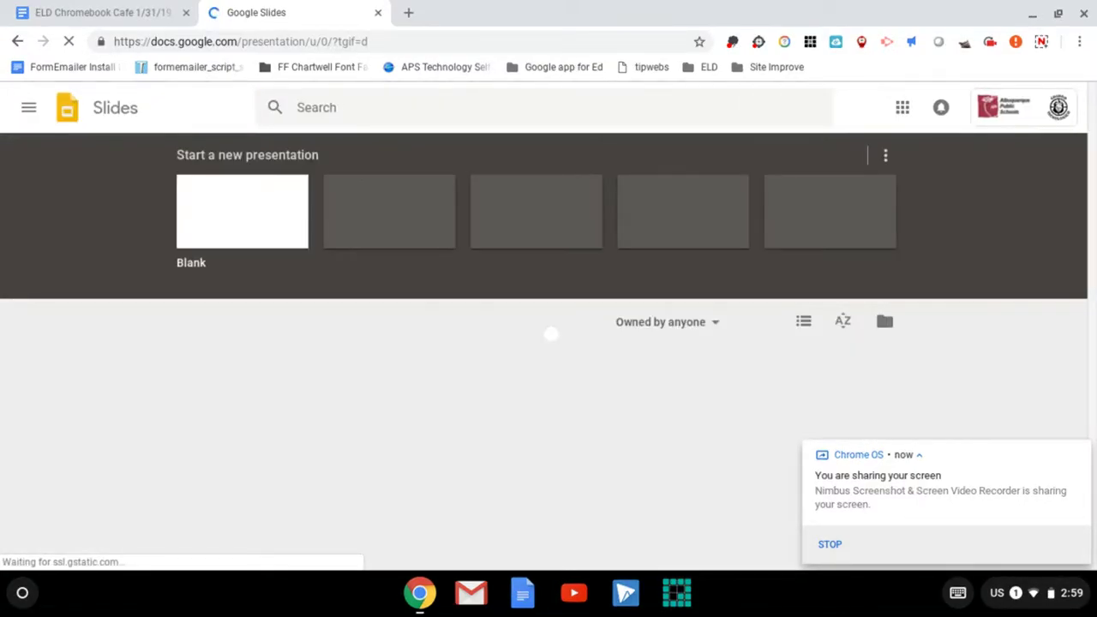
# Create a blank Untitled presentation from the Slides home page.
pyautogui.click(272, 220)
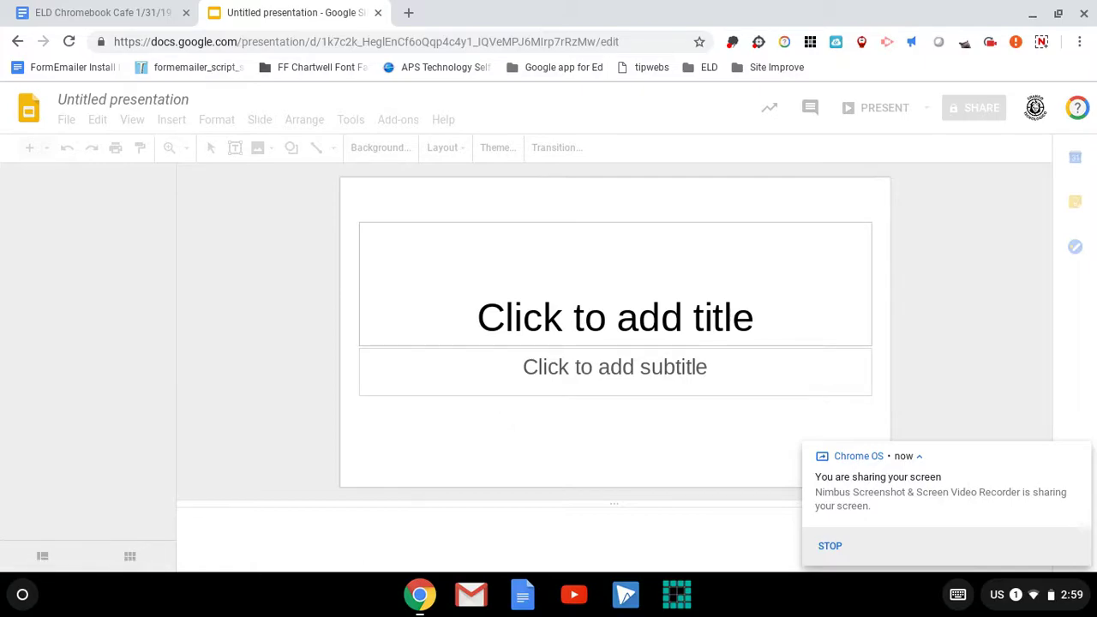
pyautogui.click(172, 119)
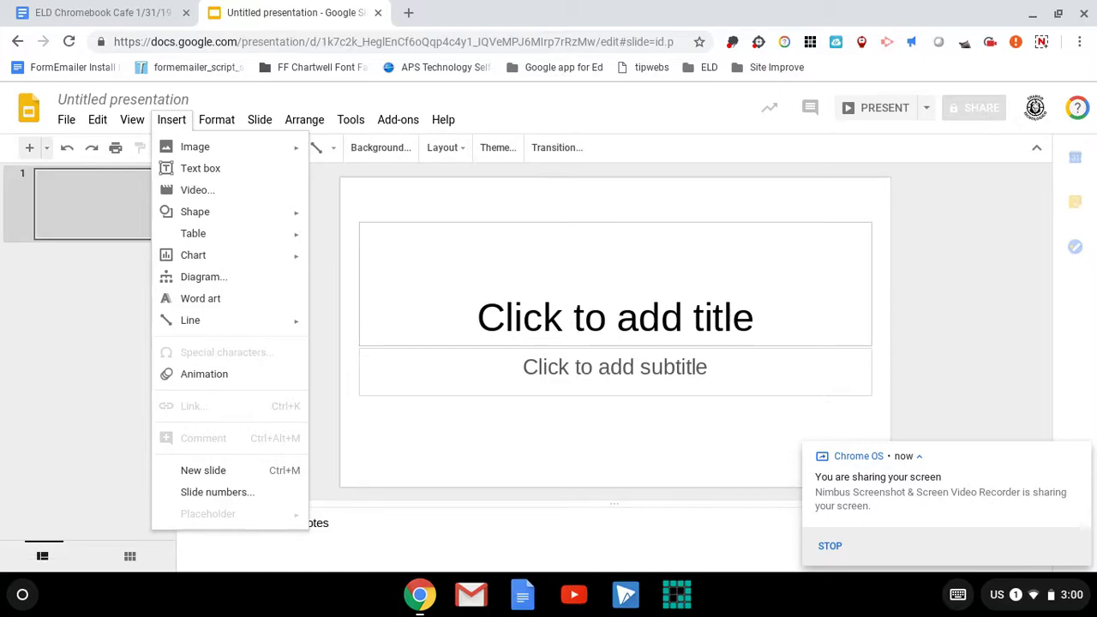
# Insert the VID_20190131 recording from Google Drive onto the blank slide 1.
pyautogui.click(174, 123)
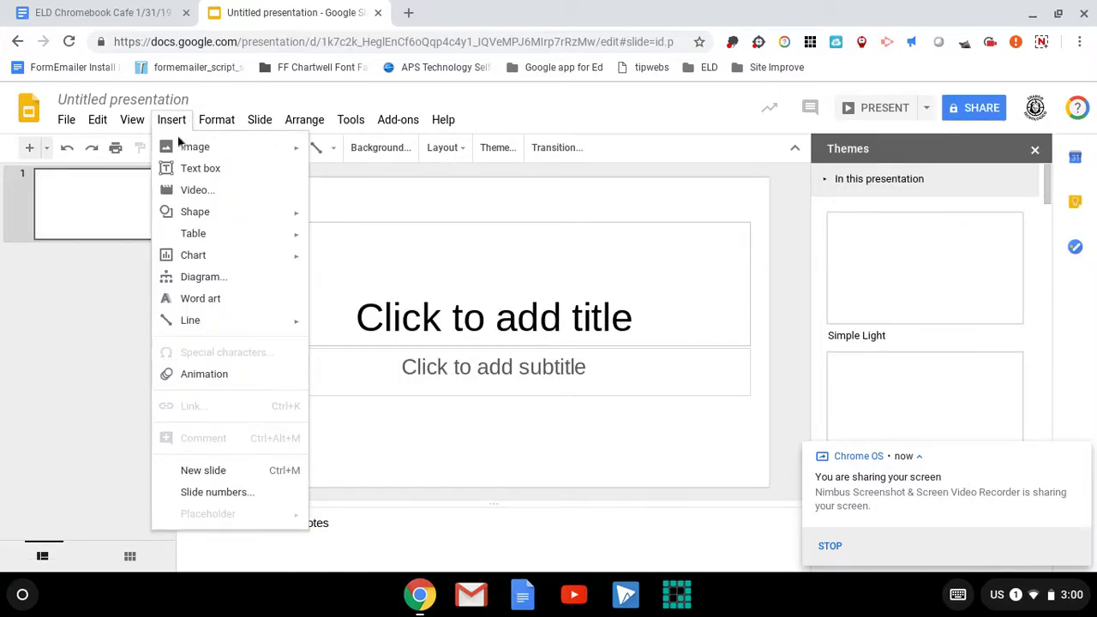
pyautogui.click(192, 191)
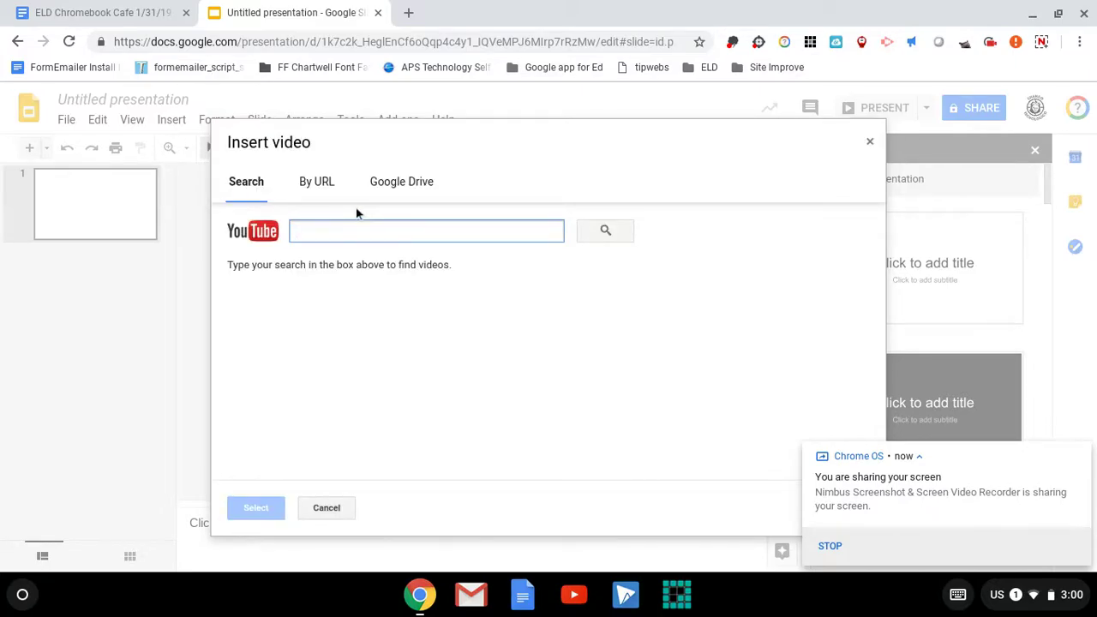
pyautogui.click(393, 190)
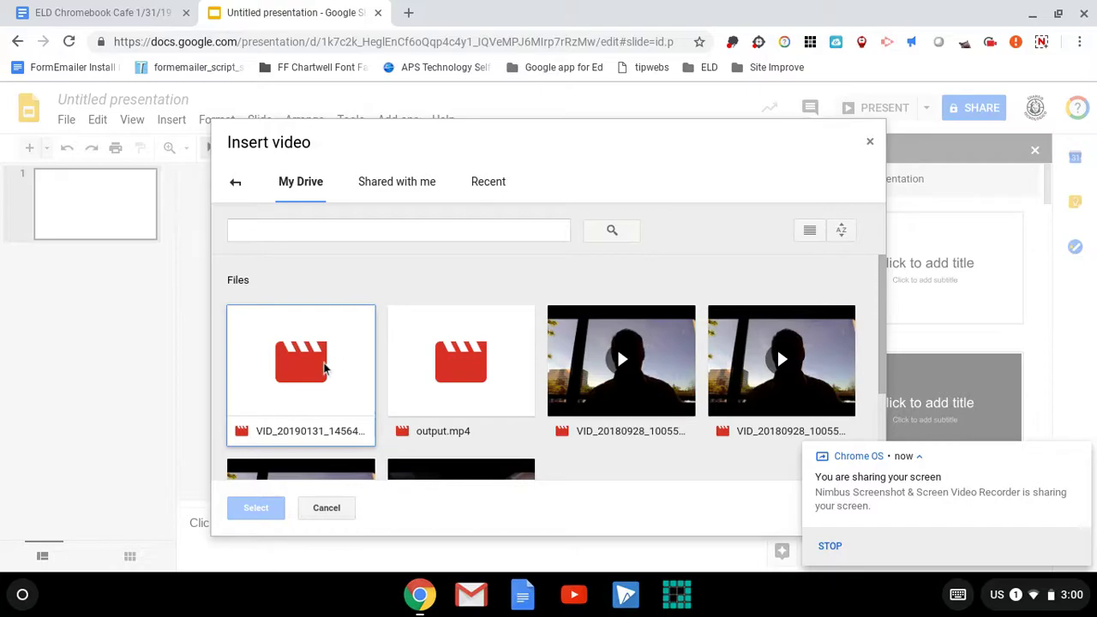
pyautogui.scroll(-3, 325, 369)
pyautogui.scroll(3, 326, 368)
pyautogui.click(326, 367)
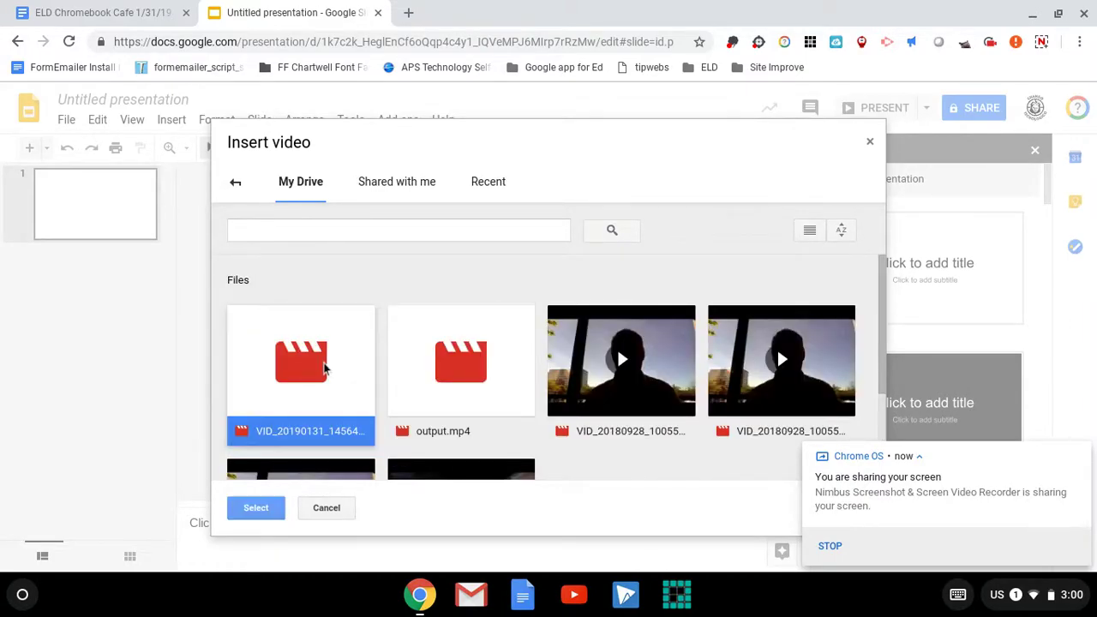
pyautogui.click(266, 511)
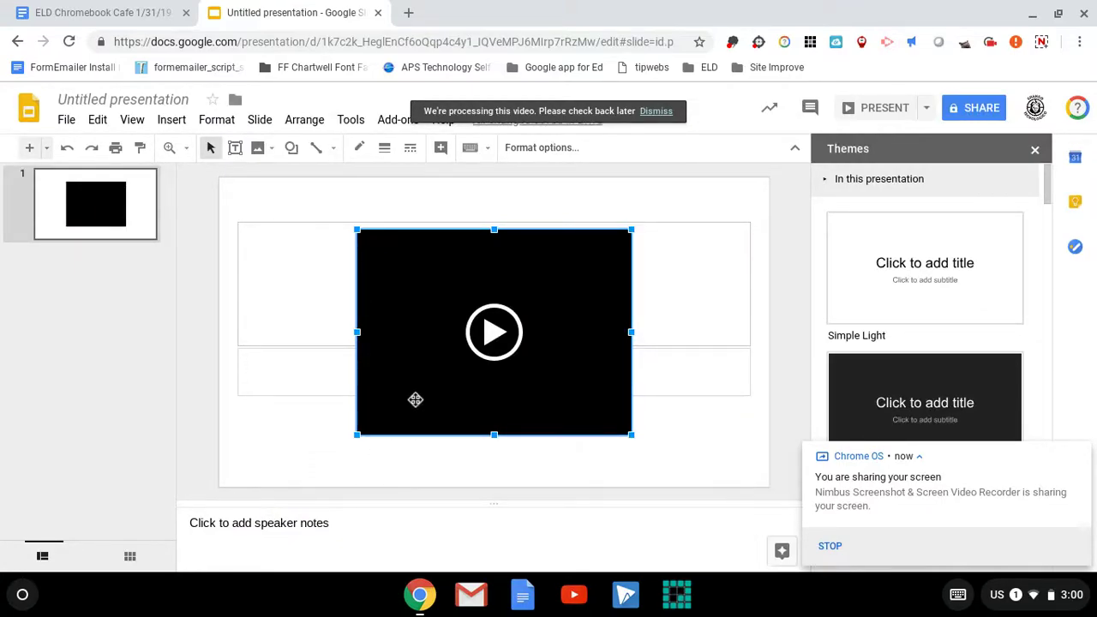
# Move the video lower and resize the title box to sit just above it.
pyautogui.moveTo(416, 393); pyautogui.dragTo(415, 426)
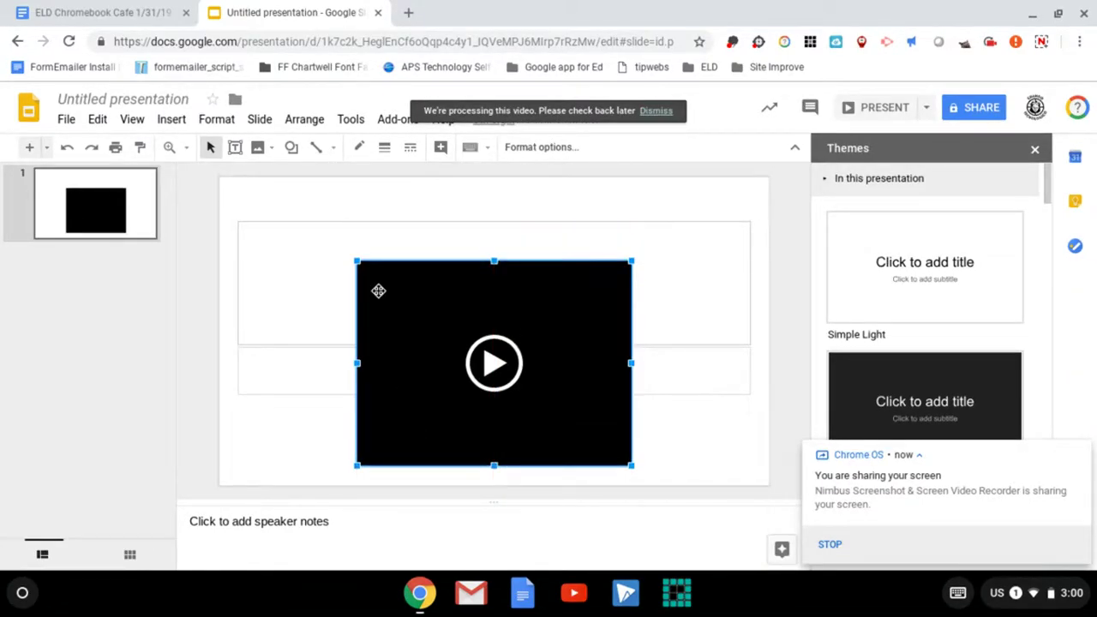
pyautogui.click(339, 226)
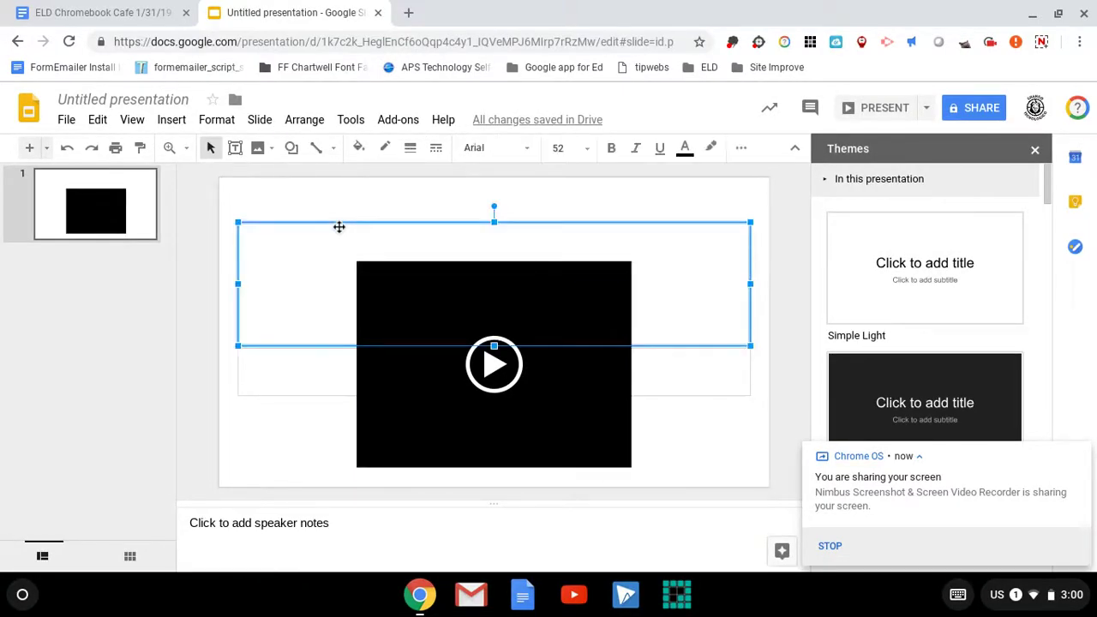
pyautogui.moveTo(494, 345); pyautogui.dragTo(498, 263)
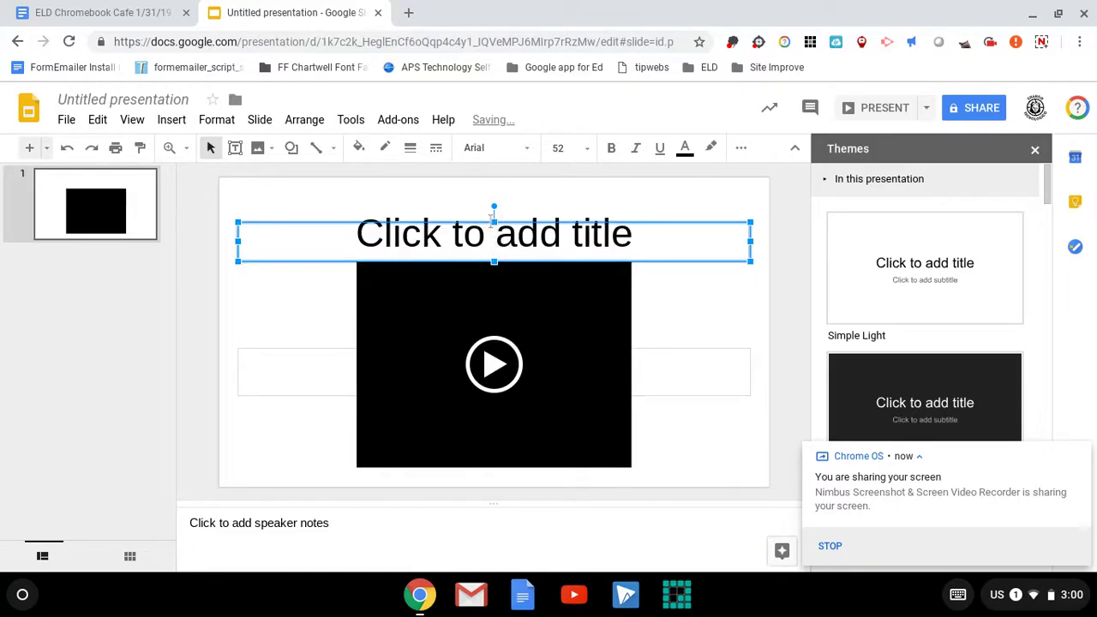
pyautogui.click(493, 227)
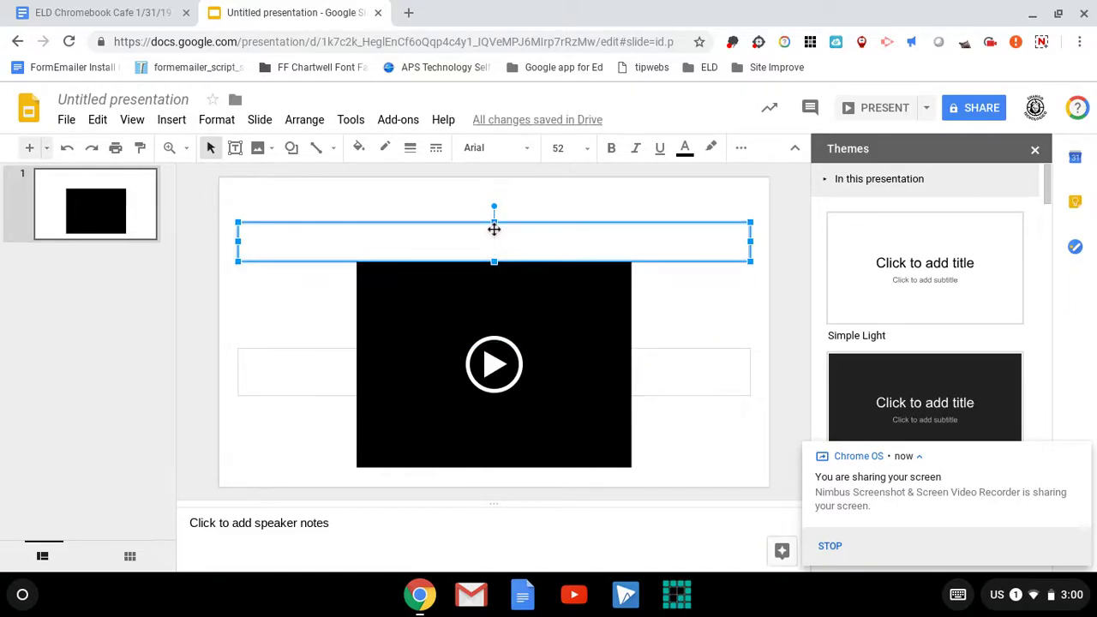
pyautogui.click(494, 227)
pyautogui.moveTo(494, 222); pyautogui.dragTo(493, 203)
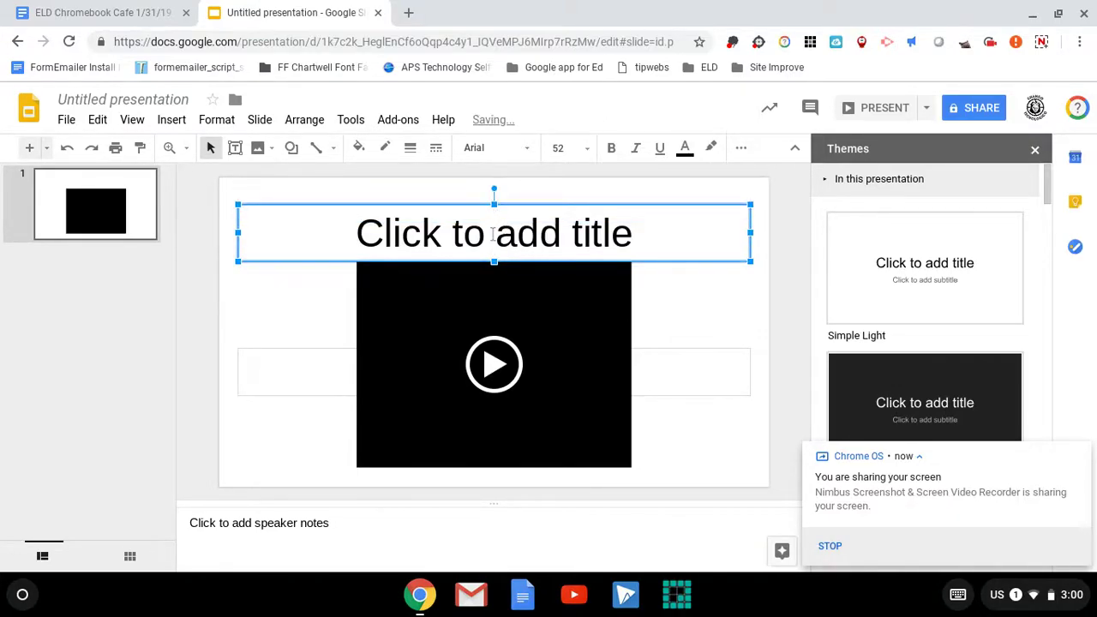
# Type 'Song Script' as the slide title.
pyautogui.doubleClick(493, 234)
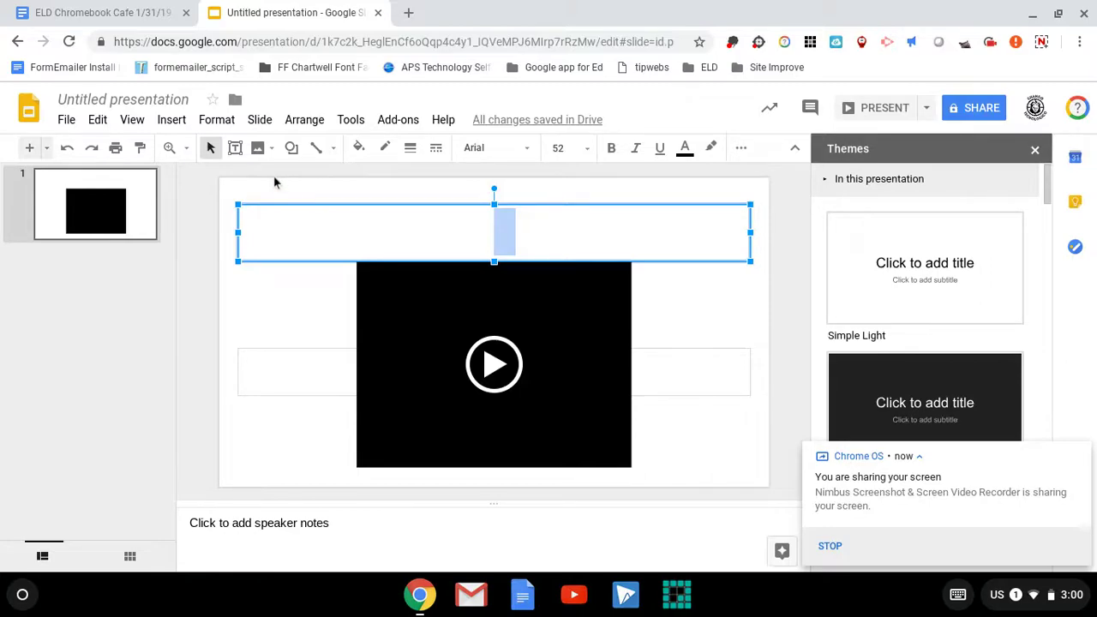
pyautogui.write('Song ')
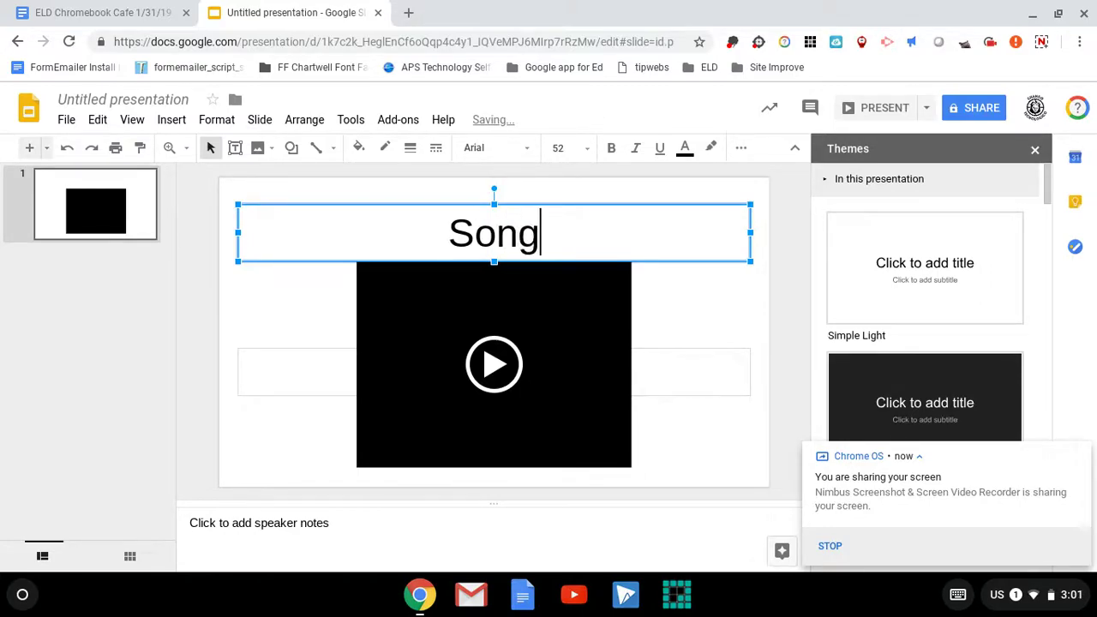
pyautogui.write('Script')
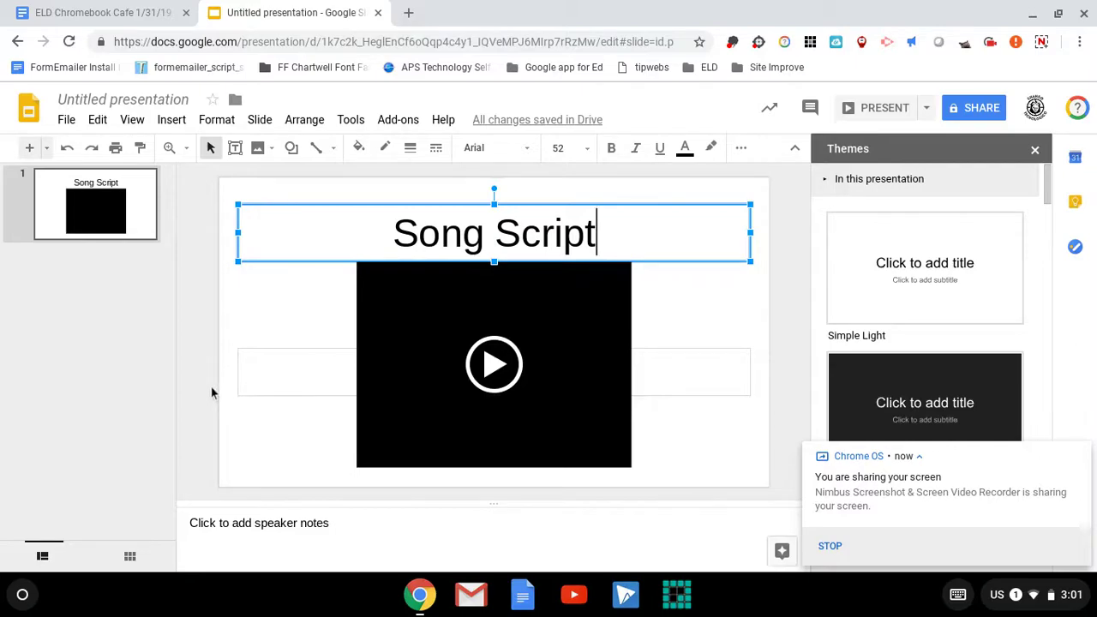
pyautogui.click(147, 101)
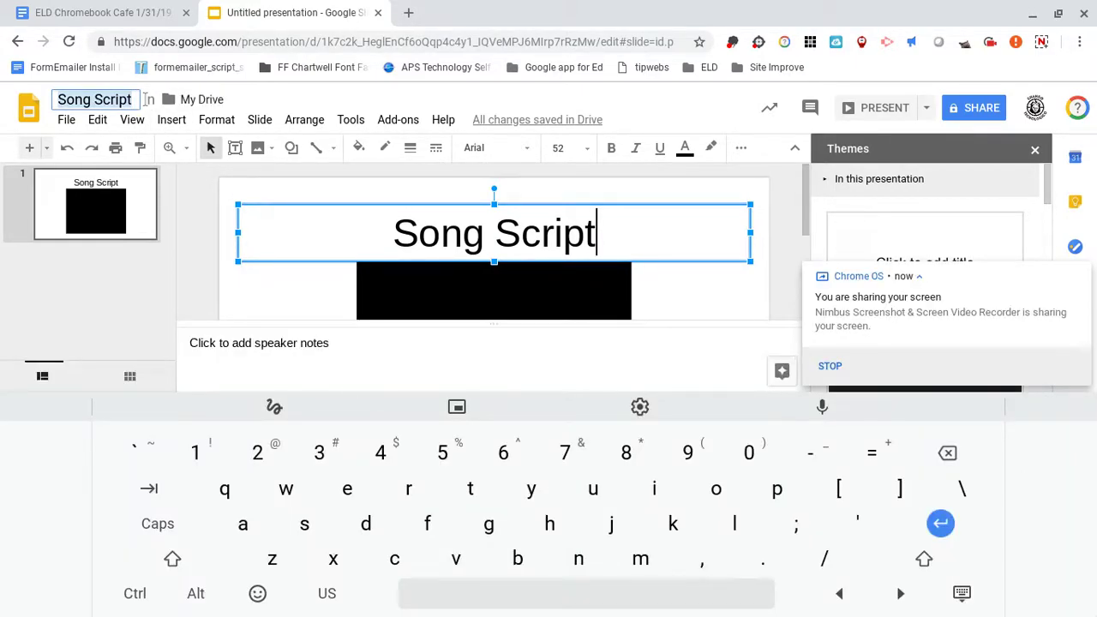
# Confirm 'Song Script' as the presentation name and limit invited people to commenting.
pyautogui.click(961, 593)
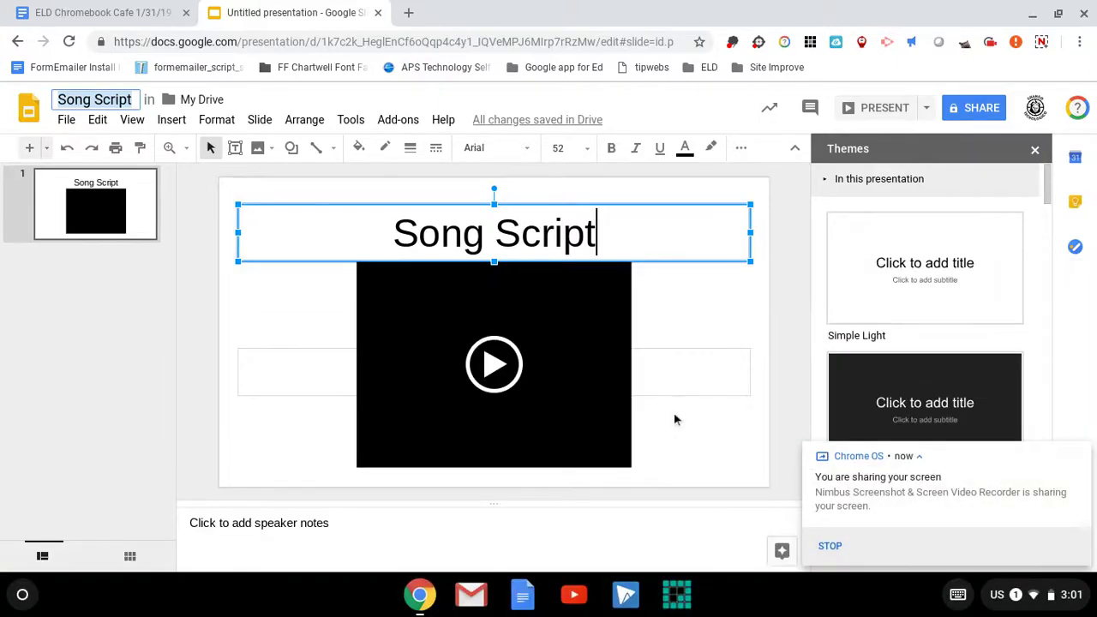
pyautogui.press('Return')
pyautogui.click(977, 104)
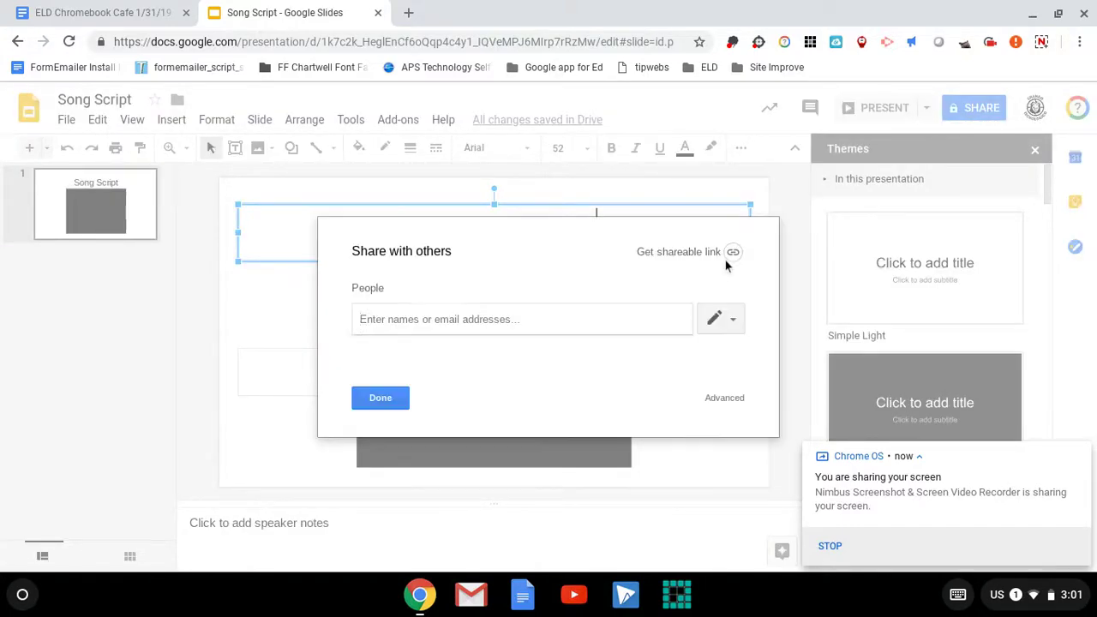
pyautogui.click(735, 322)
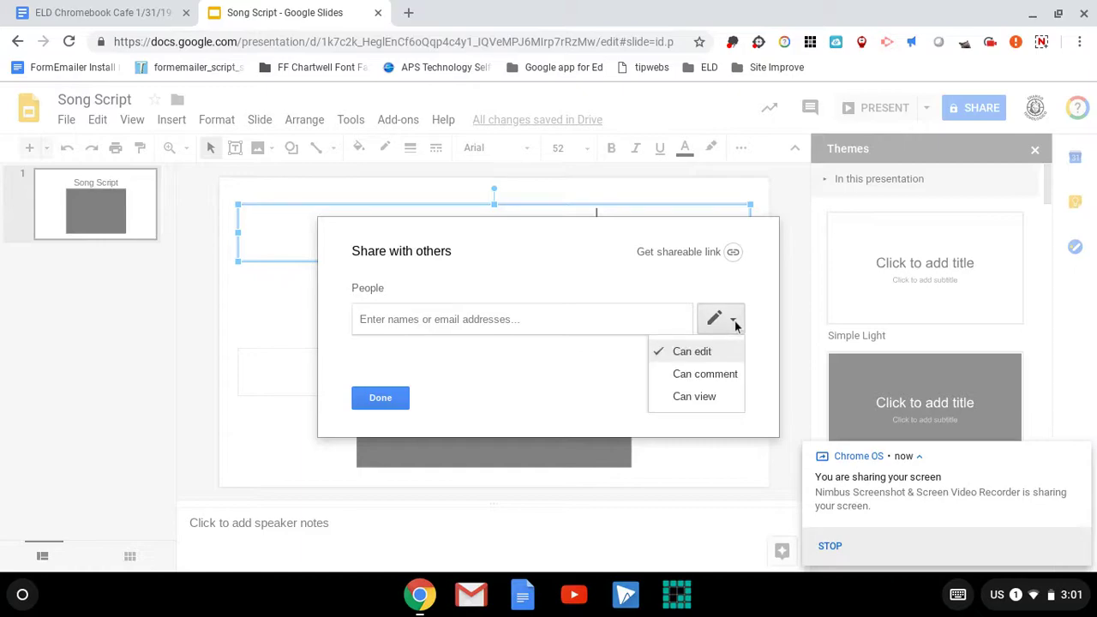
pyautogui.click(702, 382)
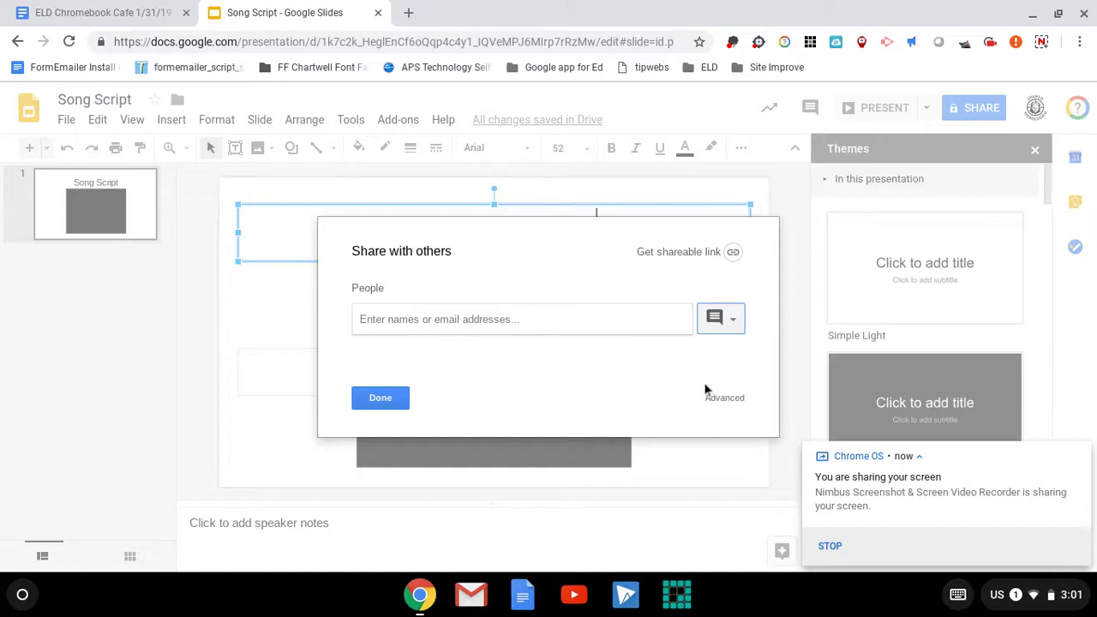
# Make the link viewable by anyone at Albuquerque Public Schools and copy the share link.
pyautogui.click(724, 399)
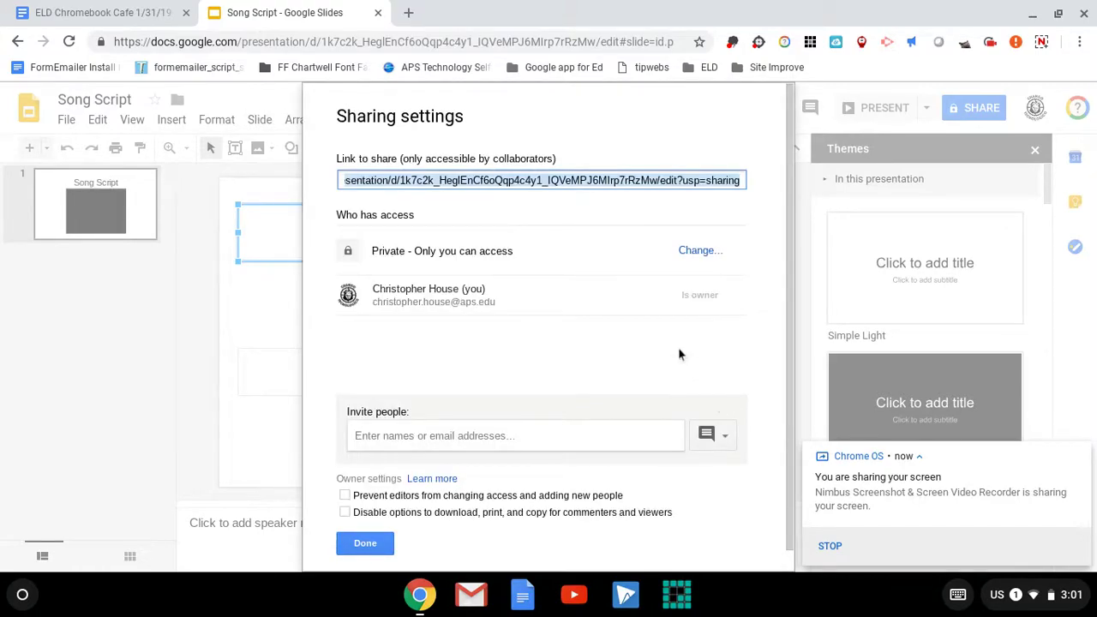
pyautogui.click(697, 257)
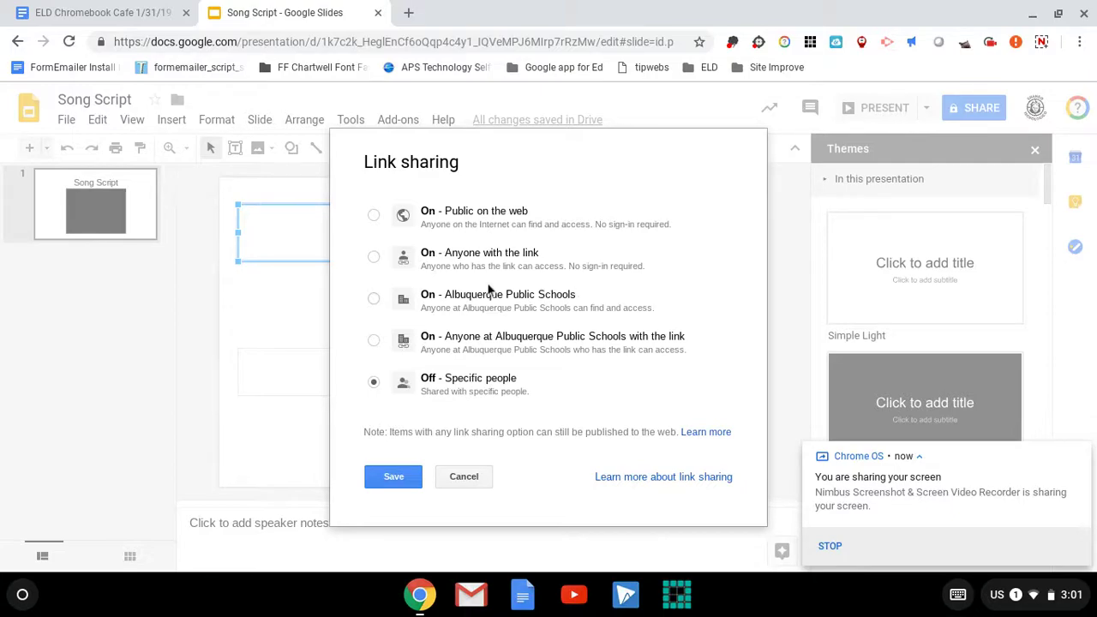
pyautogui.click(373, 299)
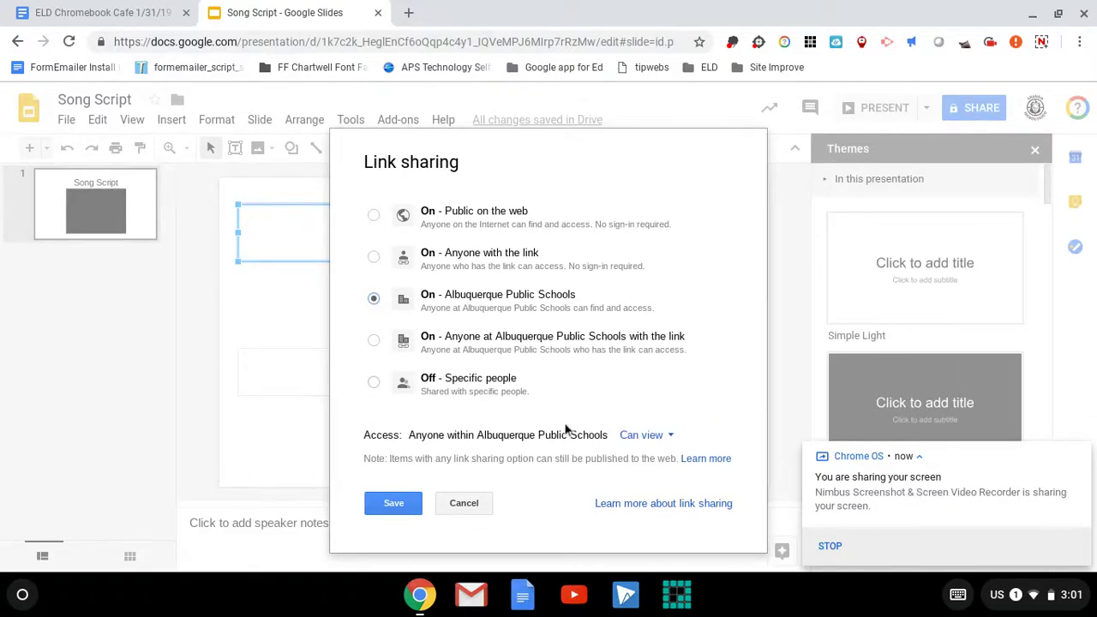
pyautogui.click(411, 507)
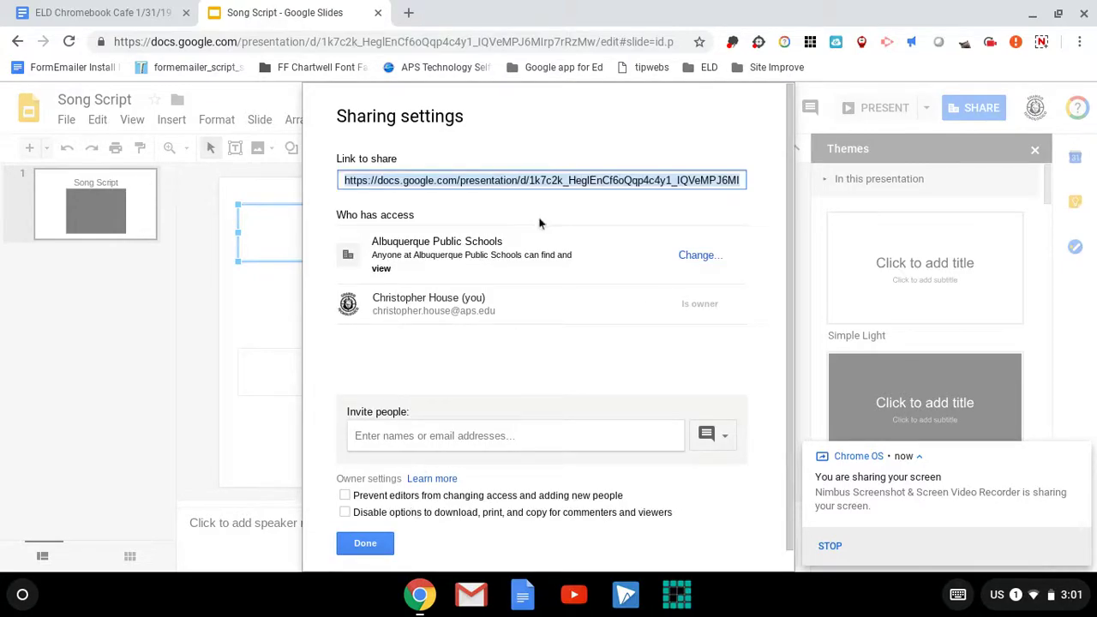
pyautogui.click(551, 181)
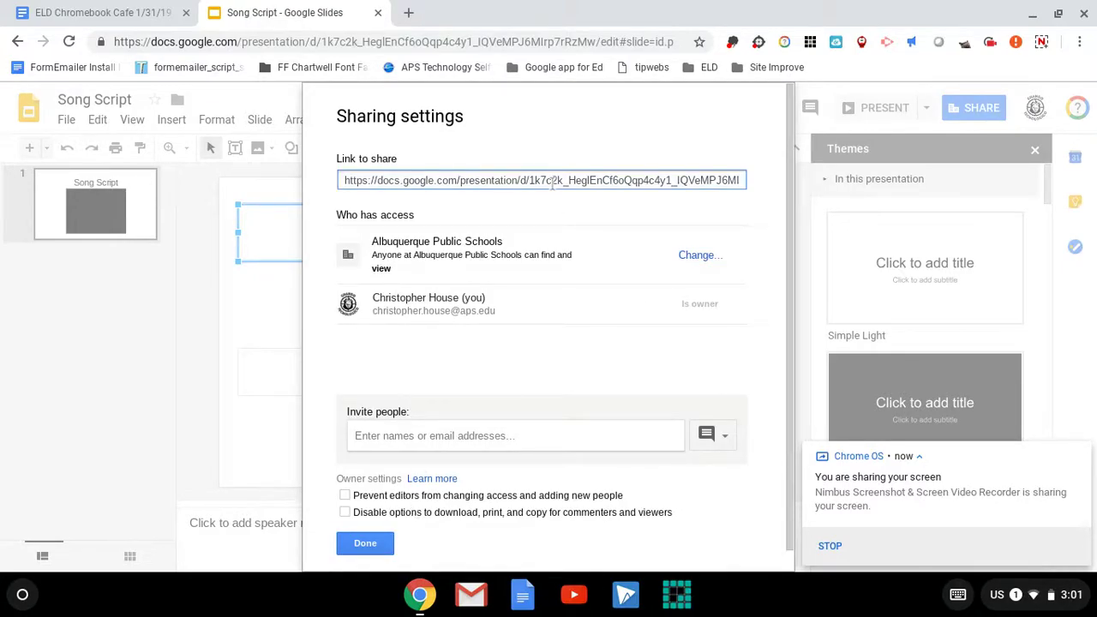
pyautogui.tripleClick(553, 181)
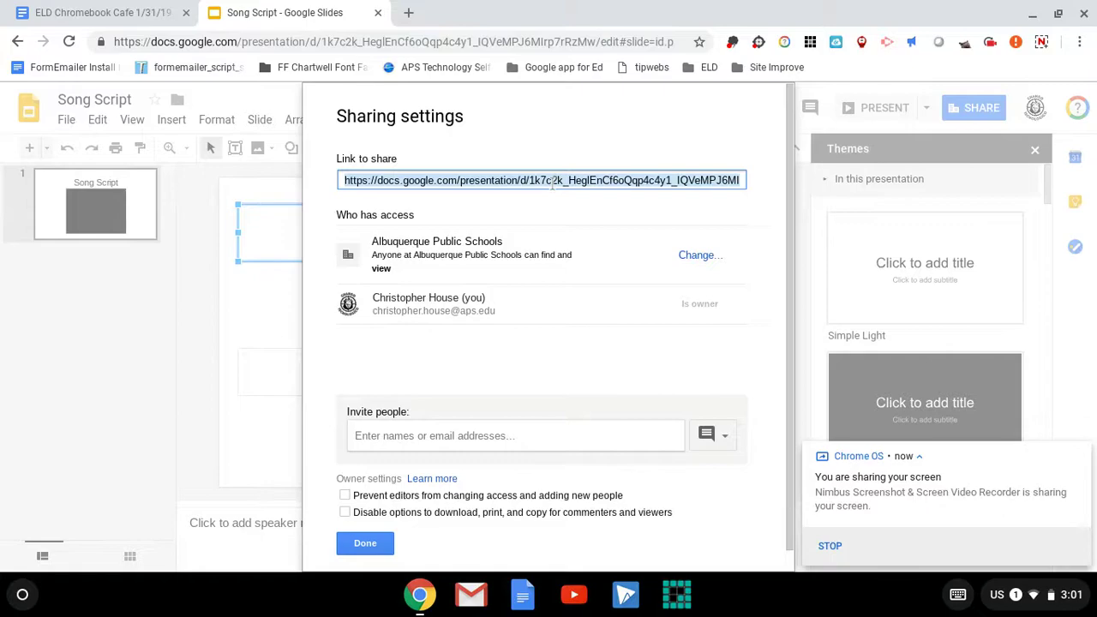
pyautogui.click(379, 546)
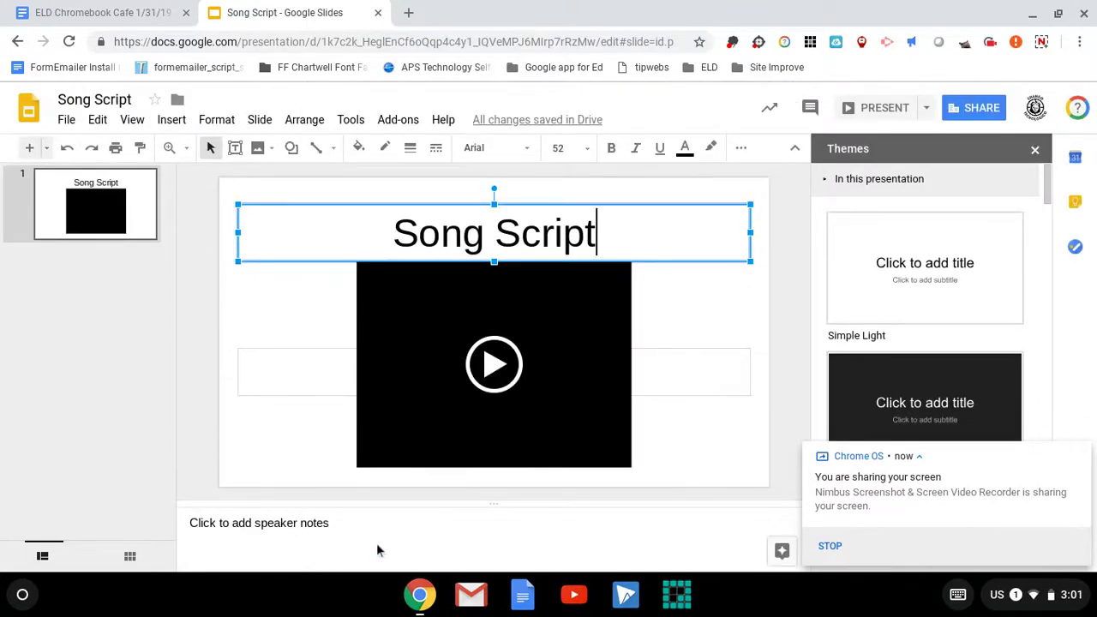
# In the ELD Chromebook Cafe doc, paste the Song Script link on a new line below CHOICE 1.
pyautogui.click(138, 13)
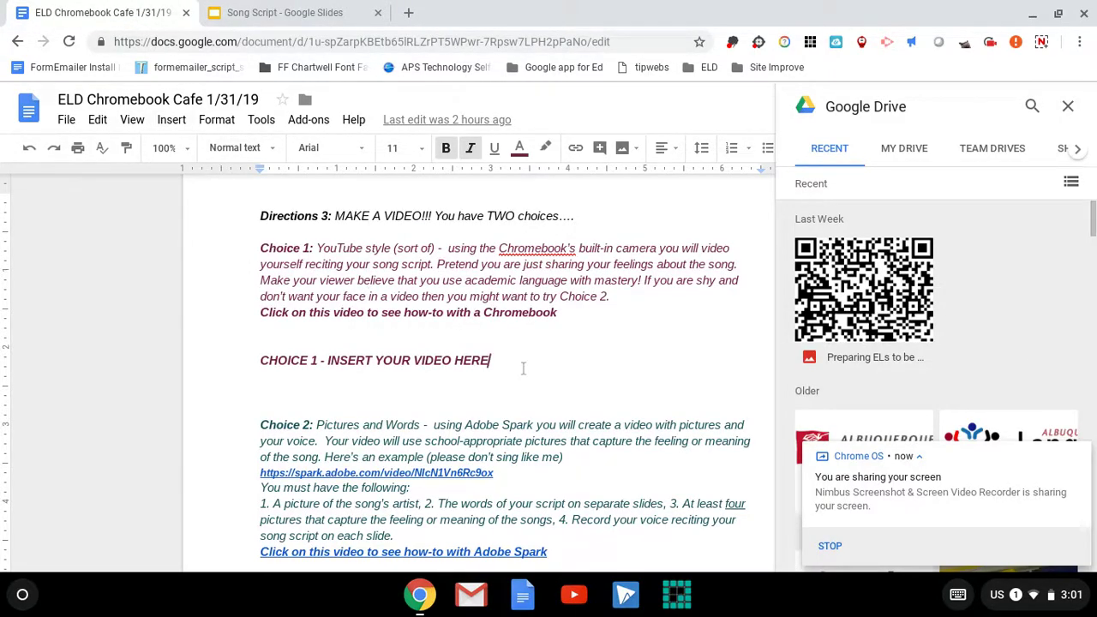
pyautogui.press('Return')
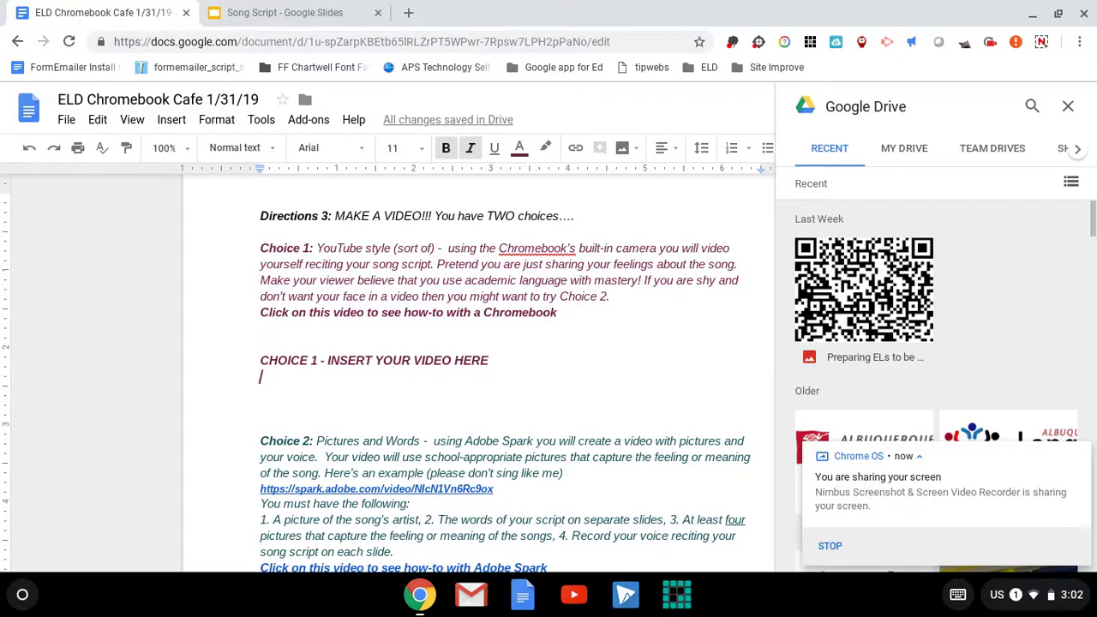
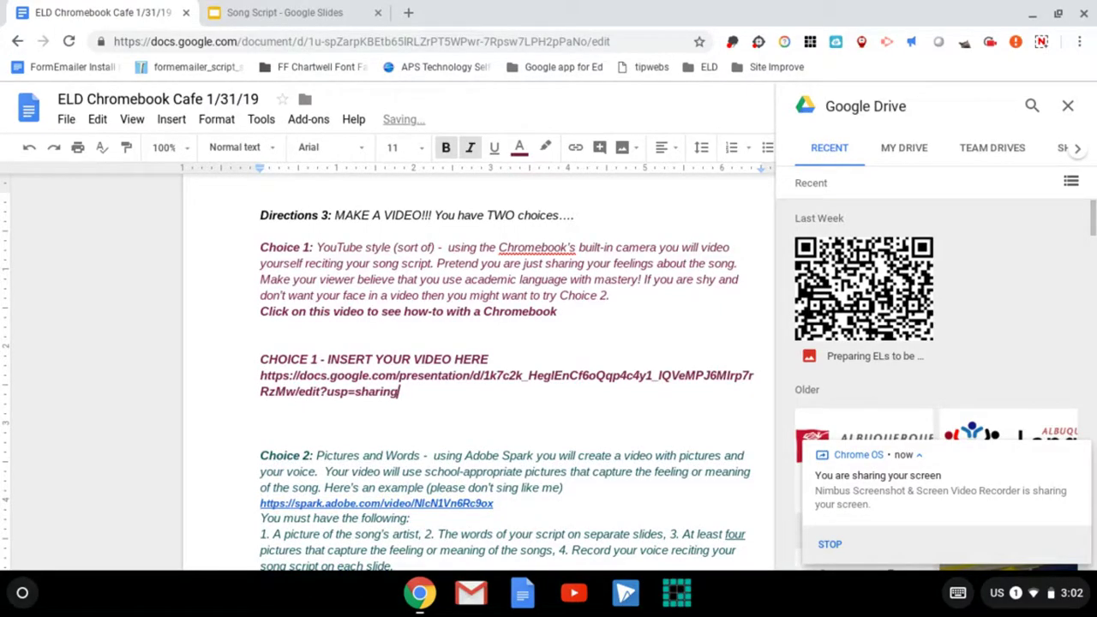
pyautogui.click(503, 361)
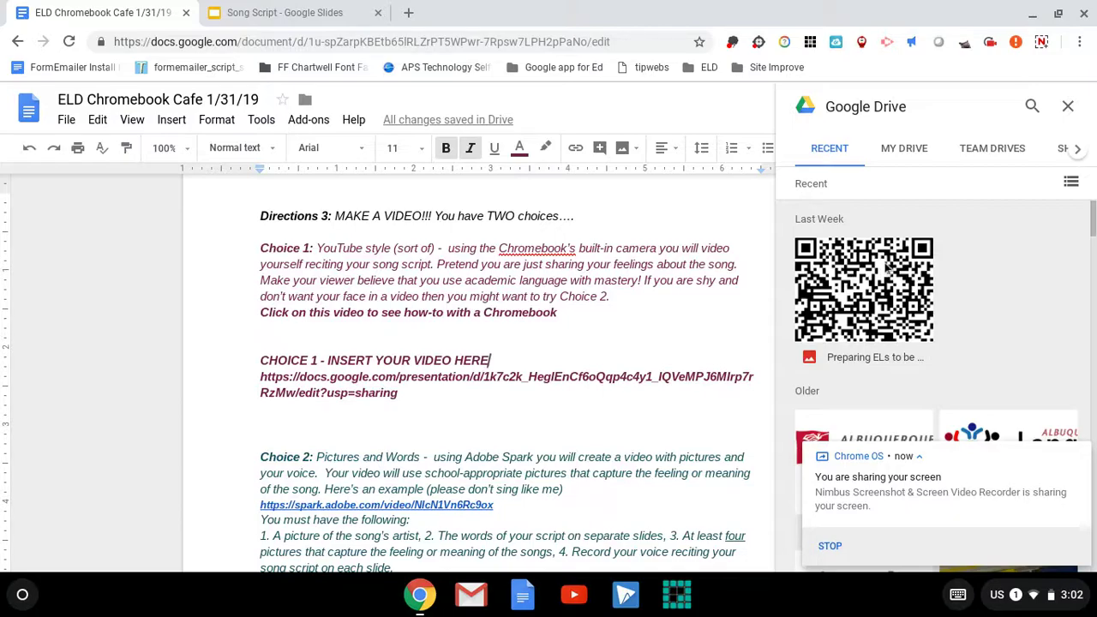
pyautogui.click(1041, 43)
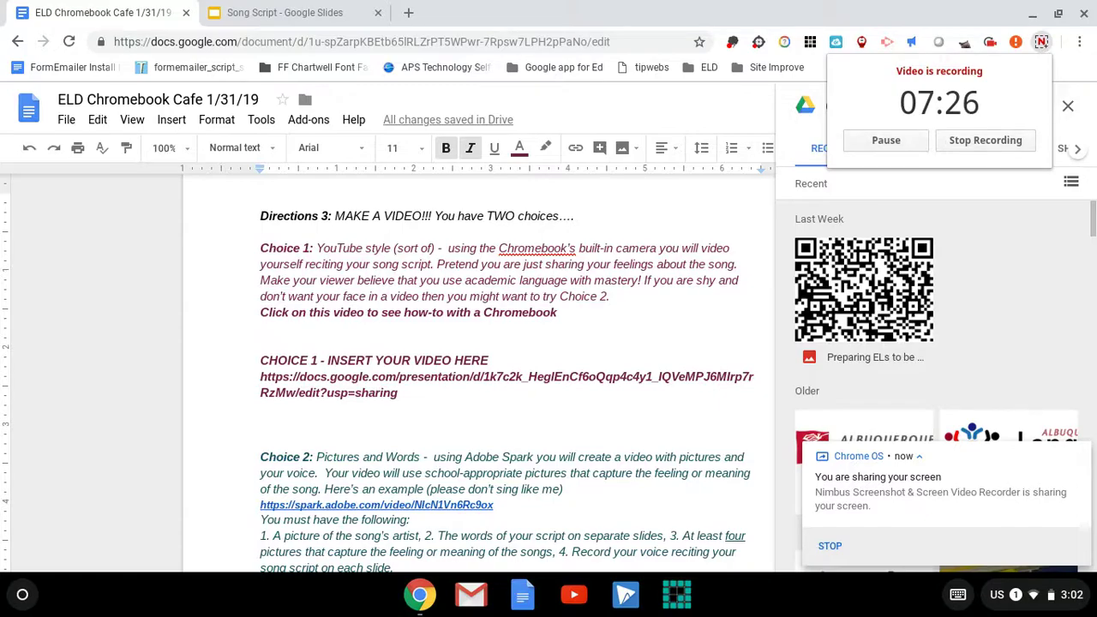